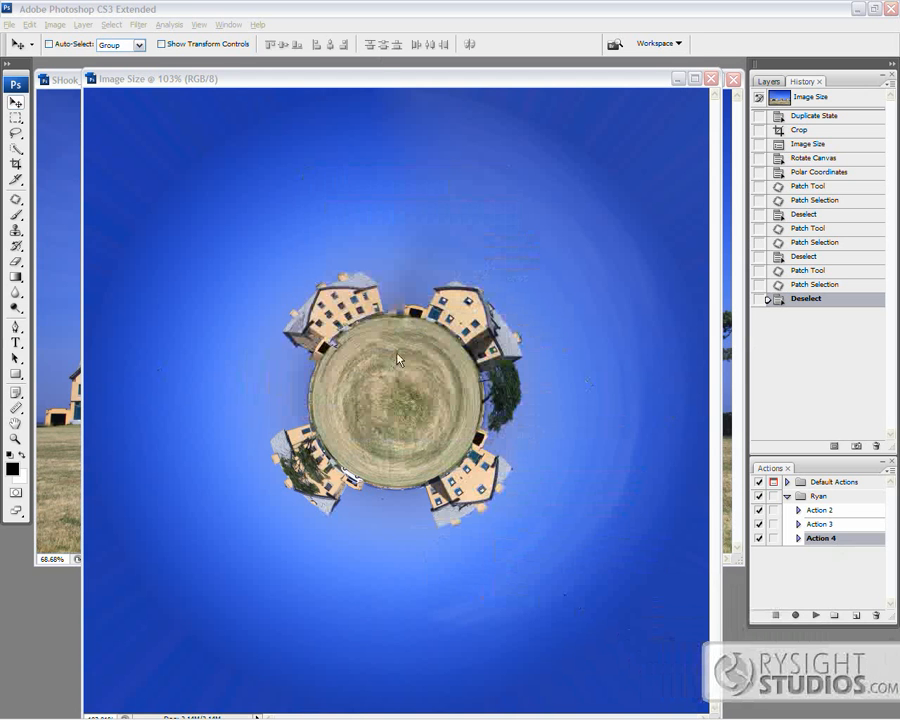
{"action": "left_click", "coordinate": [386, 16]}
{"action": "left_click_drag", "start_coordinate": [387, 78], "coordinate": [385, 74]}
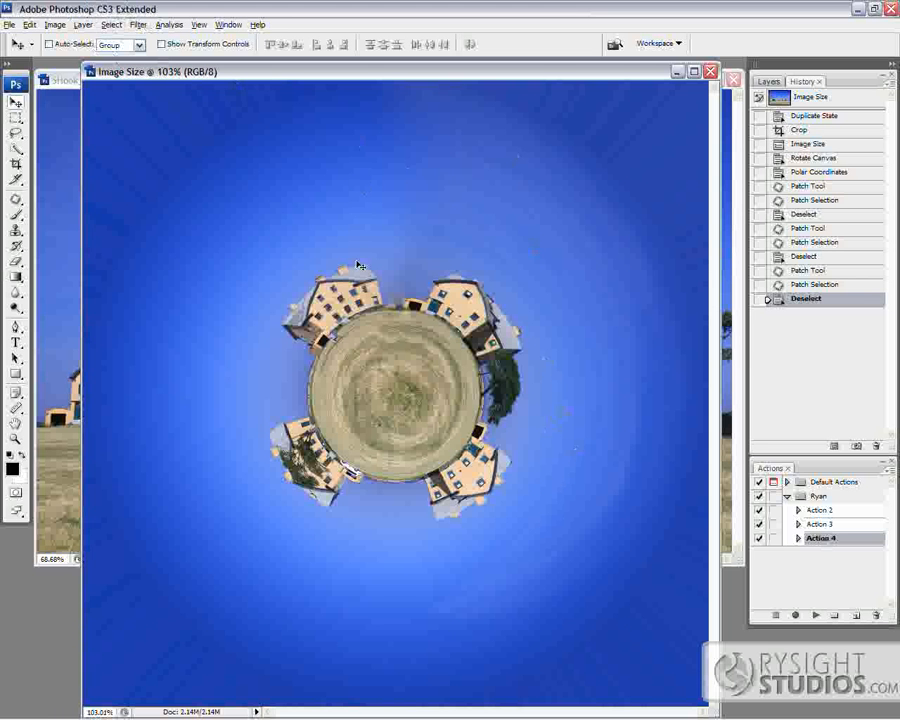
{"action": "left_click", "coordinate": [139, 25]}
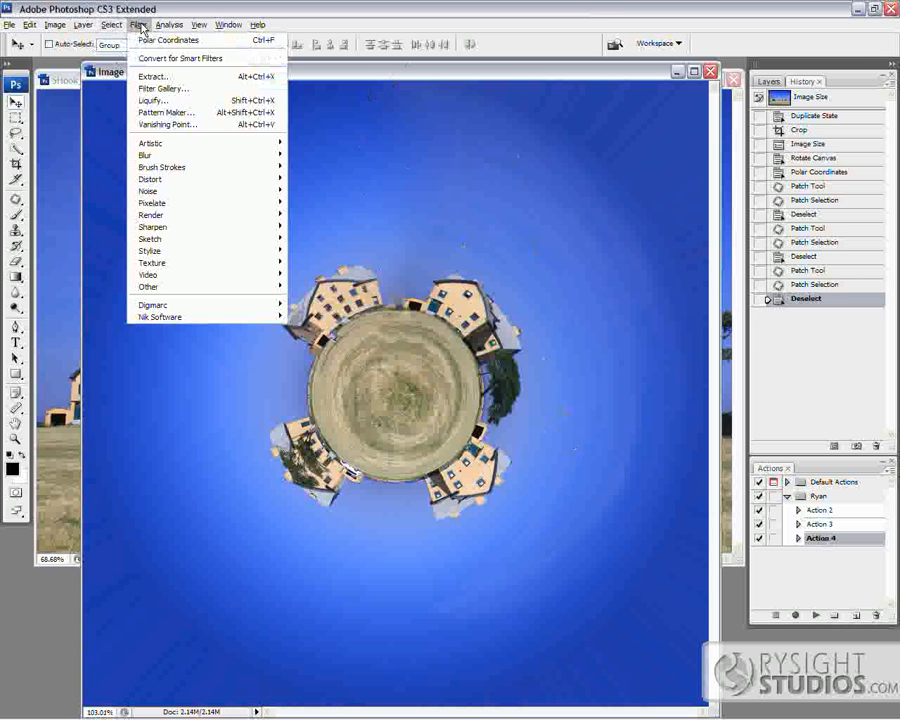
{"action": "mouse_move", "coordinate": [171, 194]}
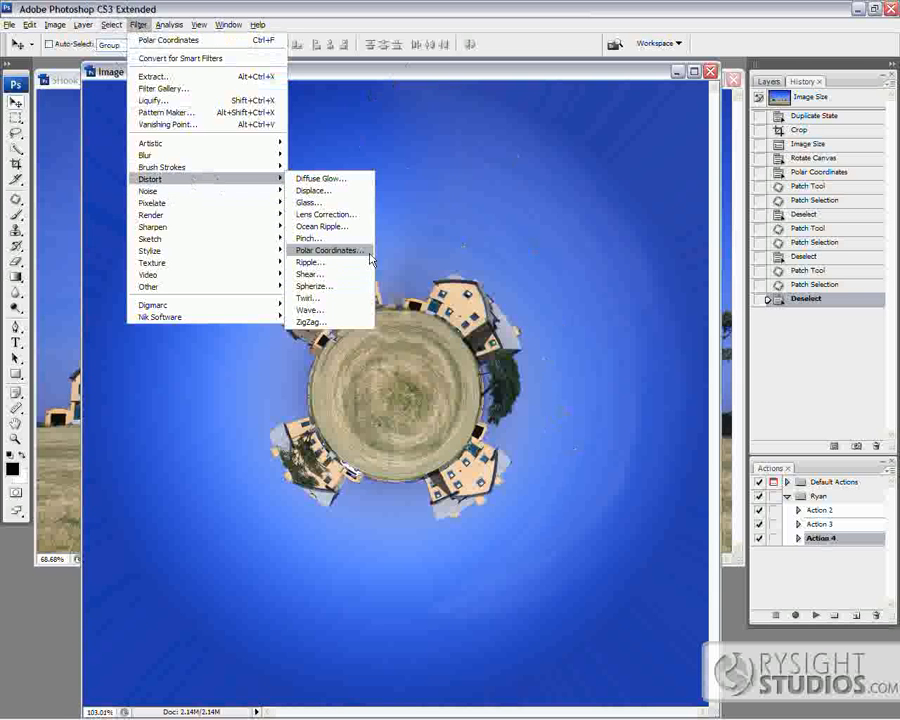
{"action": "left_click", "coordinate": [346, 145]}
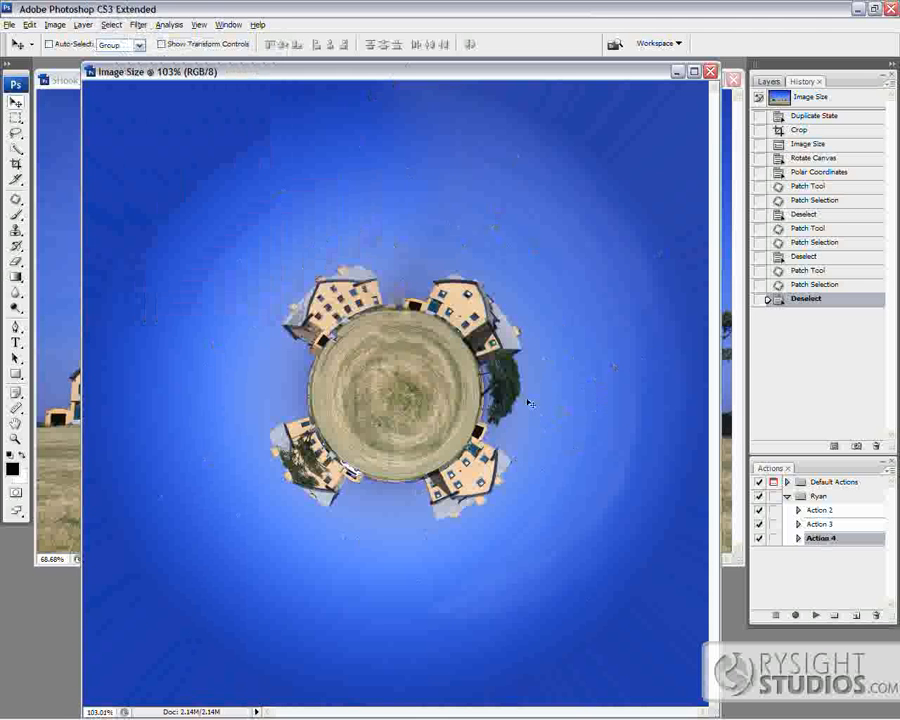
- Reduce the finished planet image to 25% zoom and move its window clear of the panoramic photo
{"action": "key", "text": "ctrl+alt+0"}
{"action": "key", "text": "ctrl+minus"}
{"action": "key", "text": "ctrl+minus"}
{"action": "key", "text": "ctrl+minus"}
{"action": "key", "text": "ctrl+minus"}
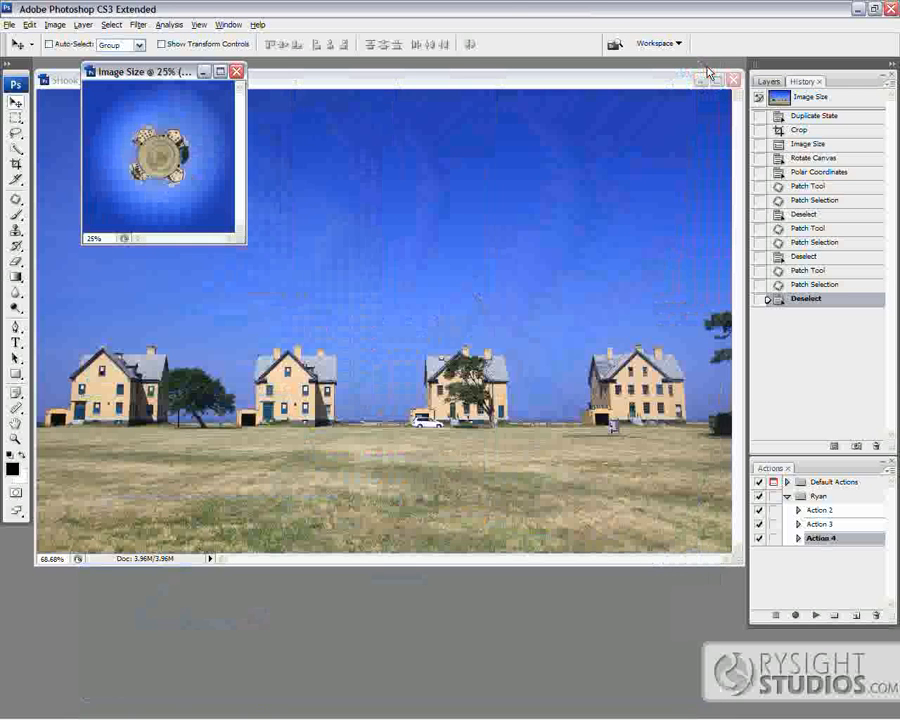
{"action": "left_click_drag", "start_coordinate": [150, 71], "coordinate": [74, 539]}
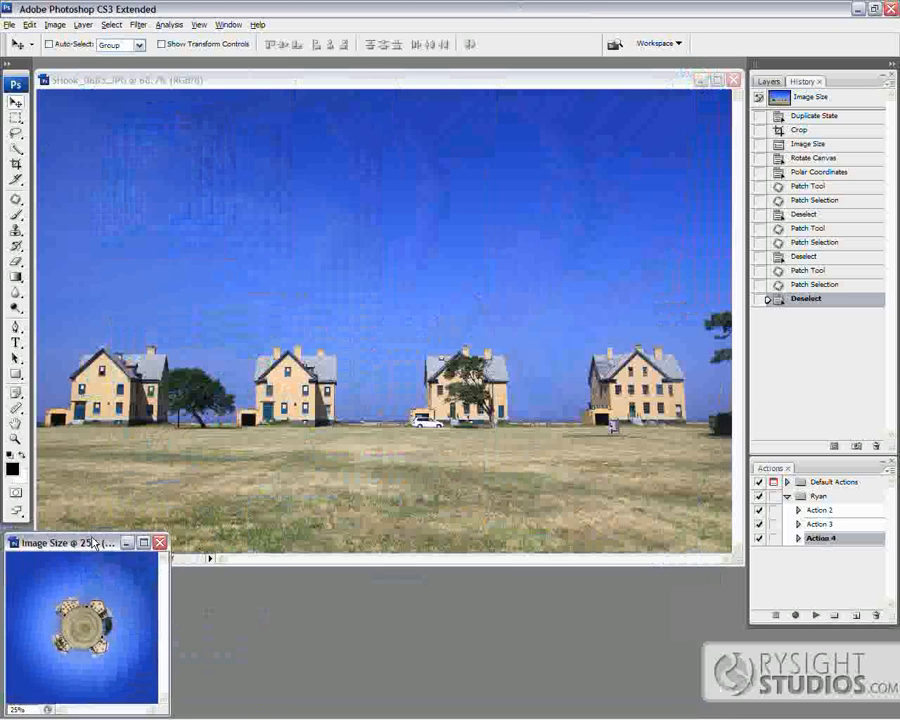
- Crop SHook_0683.JPG at full height to cut off the partial tree and bush beyond the last house, and enlarge its window around the canvas
{"action": "left_click", "coordinate": [420, 440]}
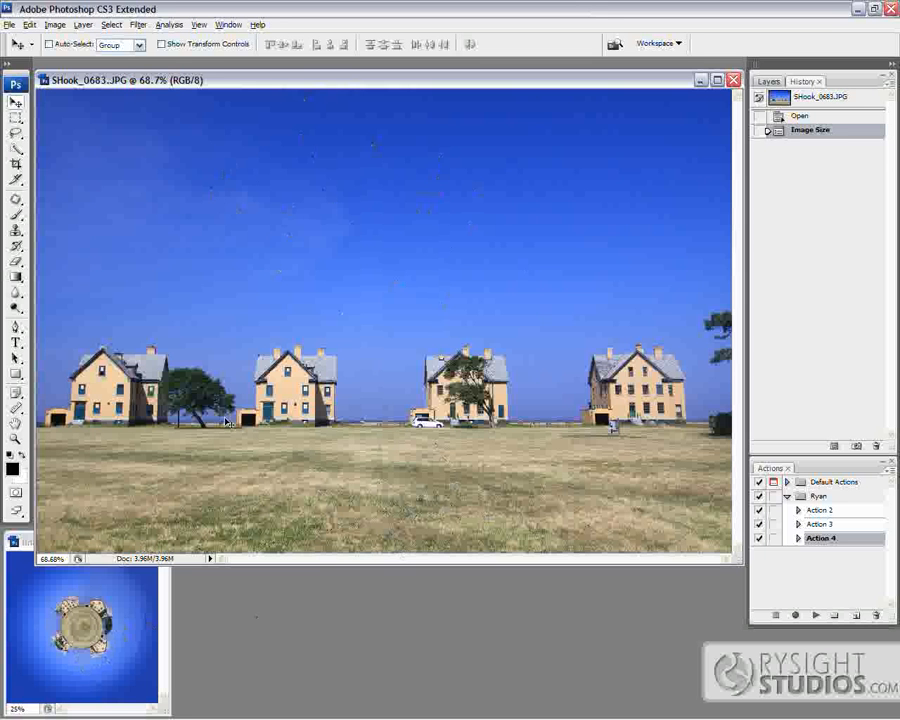
{"action": "left_click", "coordinate": [15, 164]}
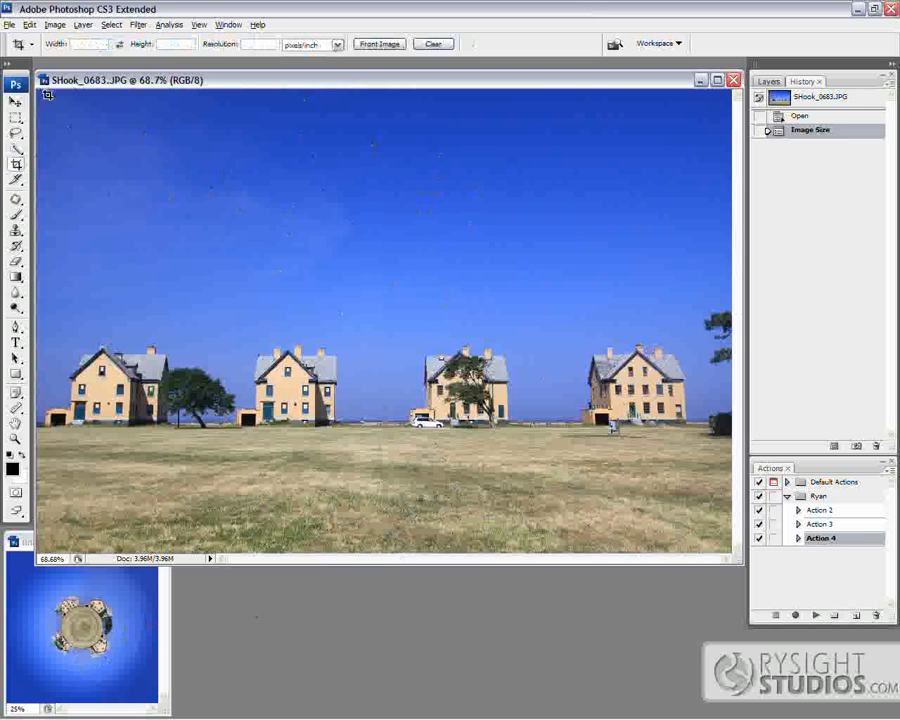
{"action": "left_click_drag", "start_coordinate": [37, 91], "coordinate": [703, 641]}
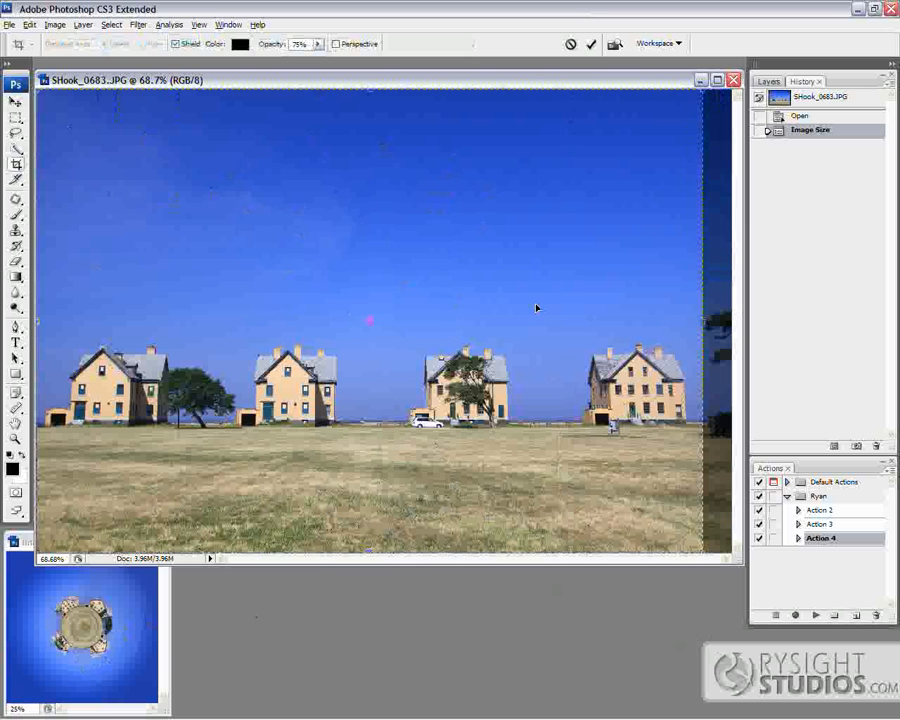
{"action": "key", "text": "Return"}
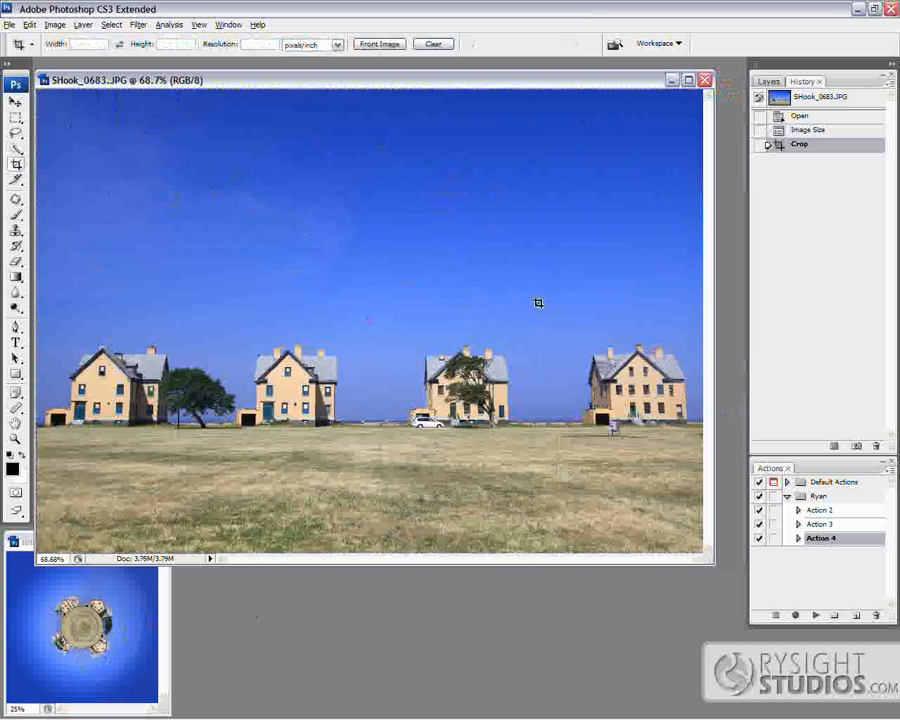
{"action": "left_click_drag", "start_coordinate": [712, 563], "coordinate": [726, 580]}
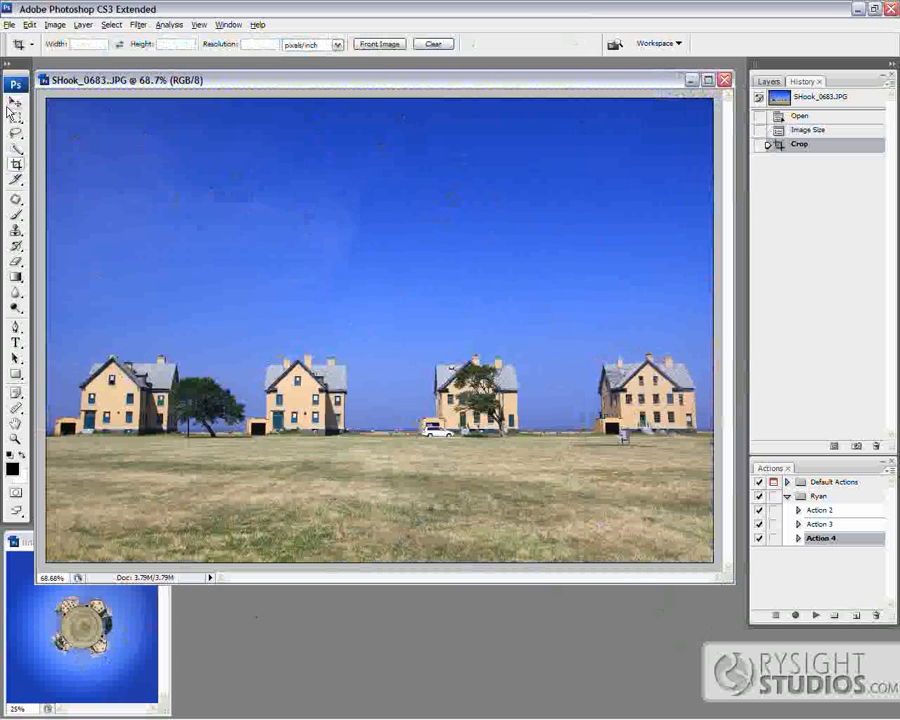
- Show the rulers and place a horizontal guide along the horizon at the base of the houses
{"action": "left_click", "coordinate": [197, 25]}
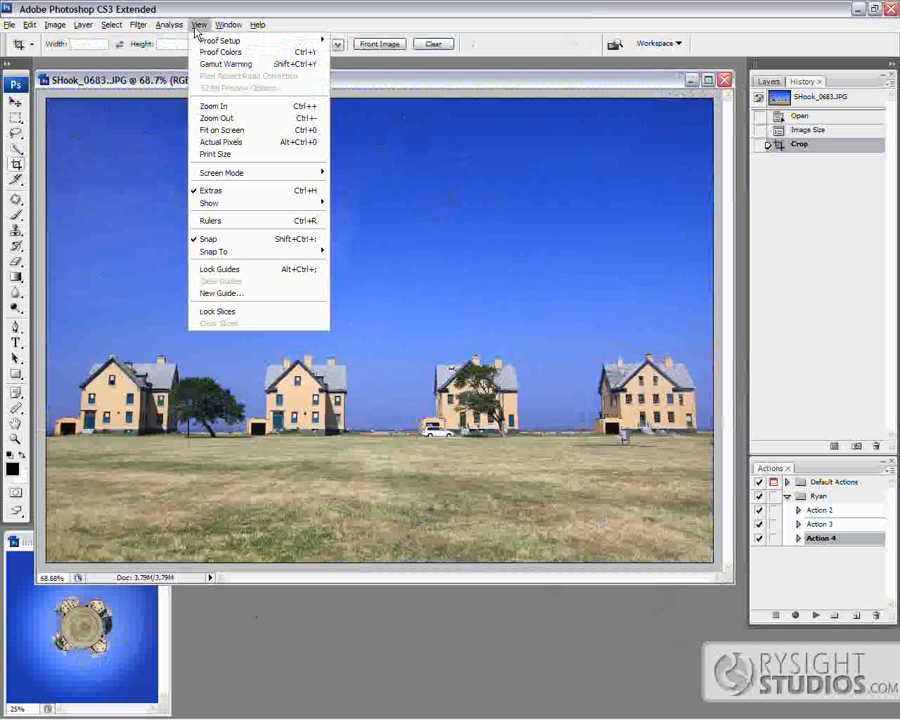
{"action": "left_click", "coordinate": [241, 227]}
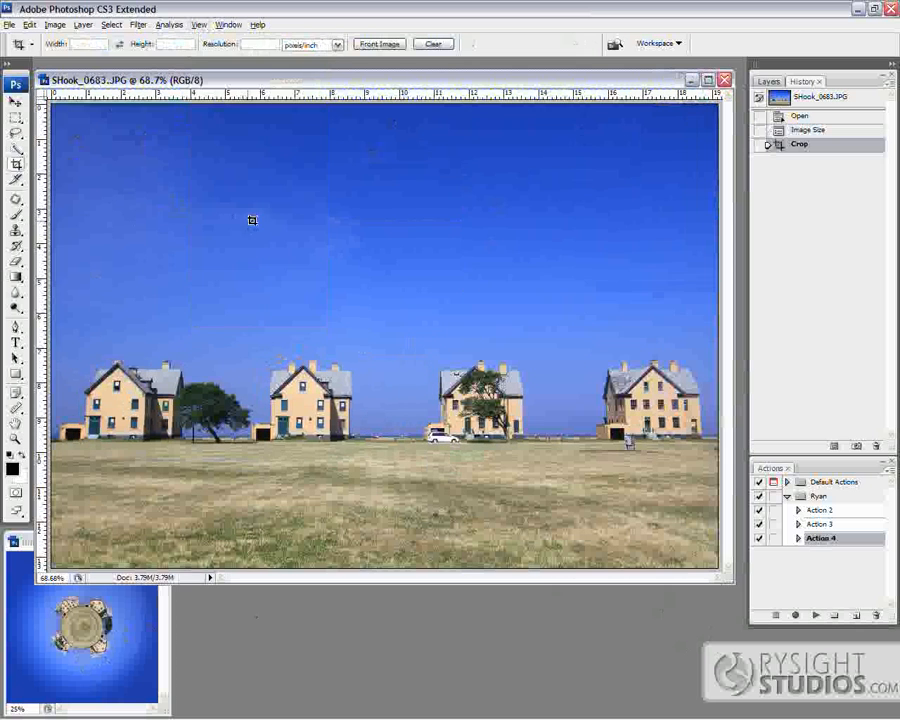
{"action": "left_click_drag", "start_coordinate": [378, 99], "coordinate": [402, 437]}
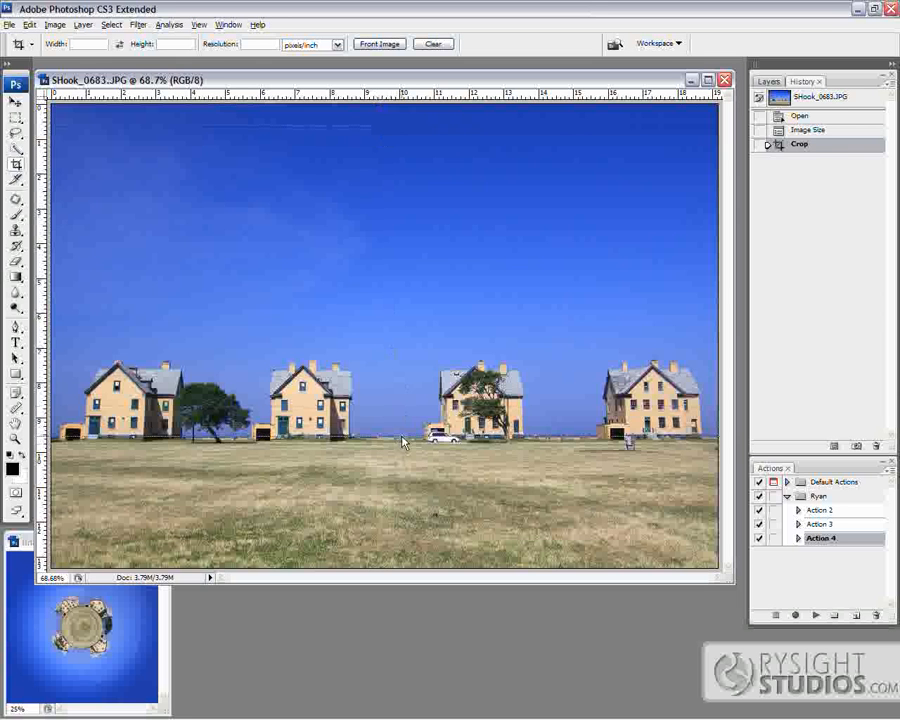
{"action": "left_click_drag", "start_coordinate": [402, 437], "coordinate": [402, 437]}
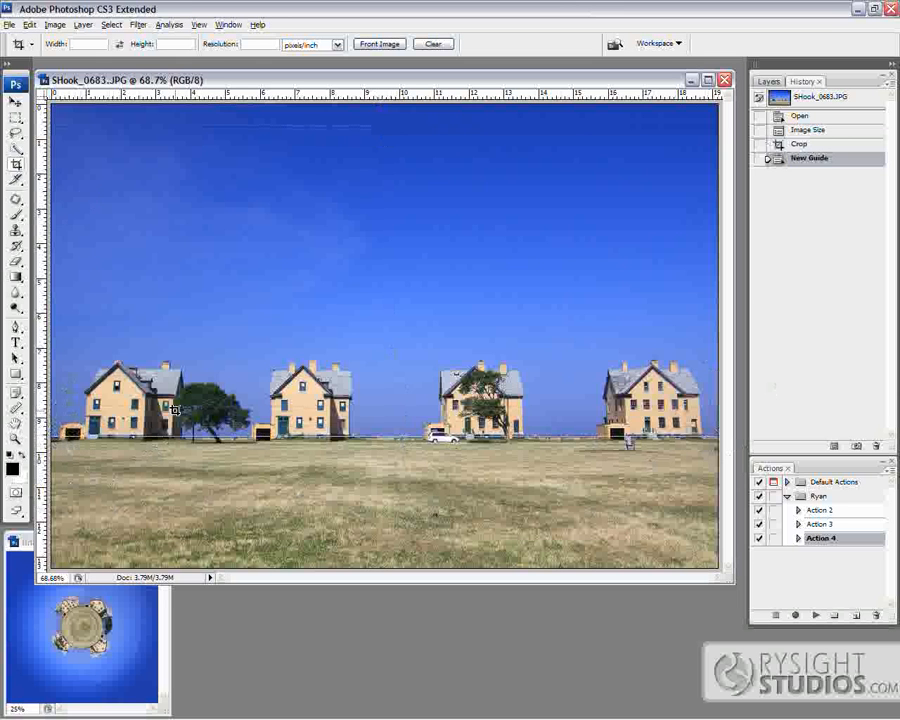
{"action": "left_click", "coordinate": [15, 101]}
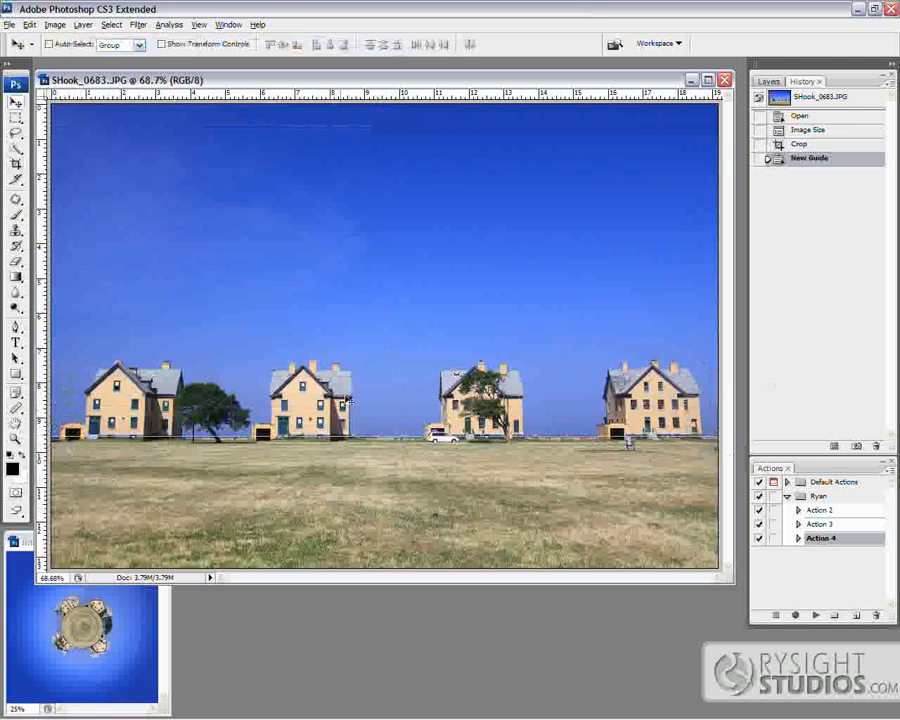
{"action": "left_click_drag", "start_coordinate": [733, 588], "coordinate": [742, 595]}
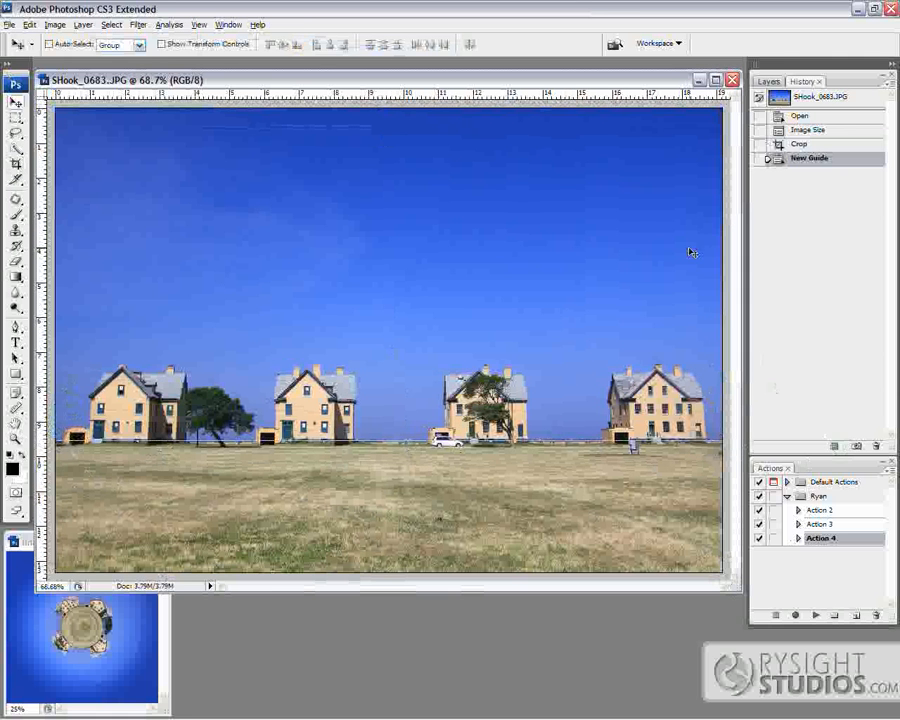
{"action": "left_click_drag", "start_coordinate": [579, 80], "coordinate": [582, 73]}
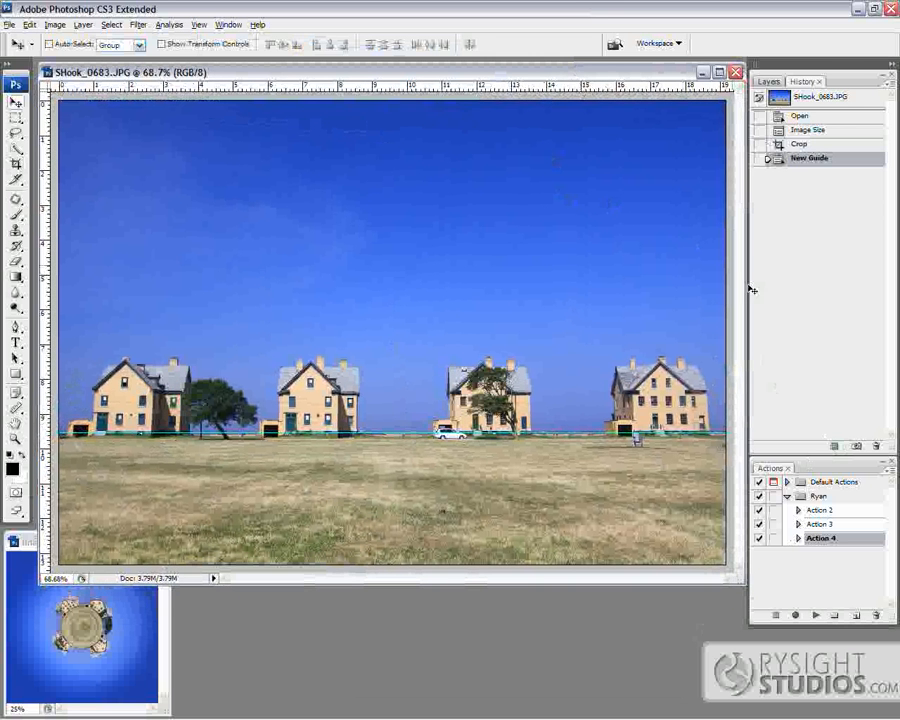
- Create a new document from the current history state and measure along its horizon with the Ruler tool, moving the guide out of the way
{"action": "left_click", "coordinate": [834, 447]}
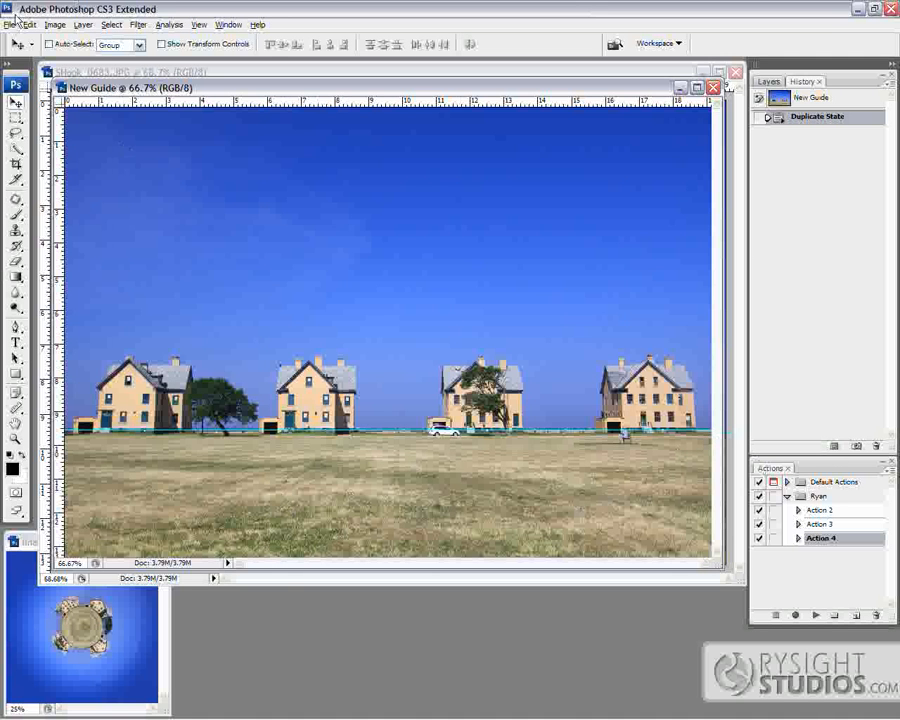
{"action": "left_click", "coordinate": [16, 408]}
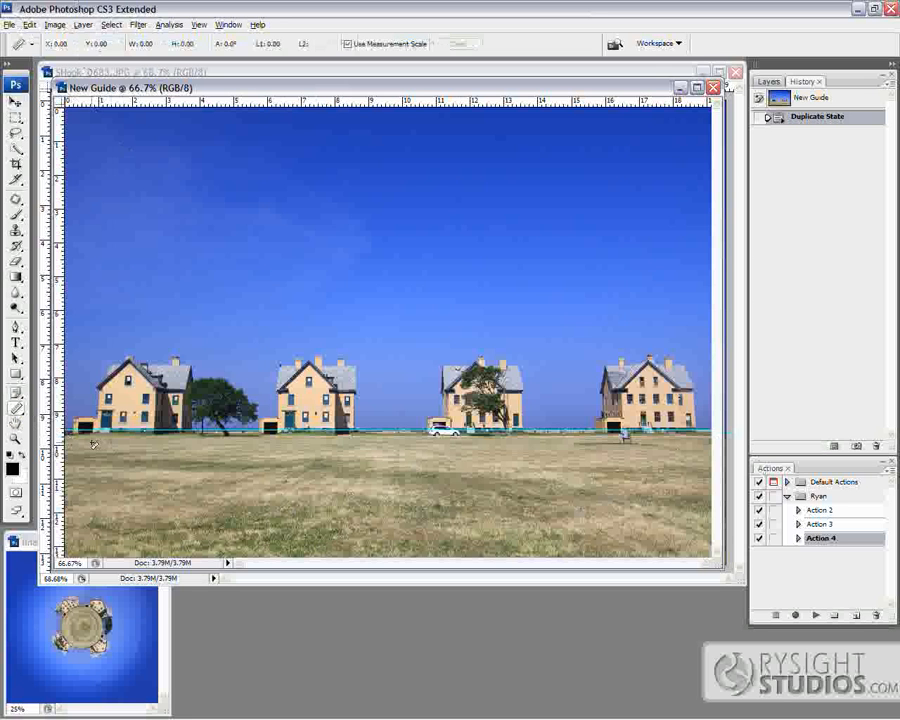
{"action": "left_click_drag", "start_coordinate": [67, 432], "coordinate": [712, 438]}
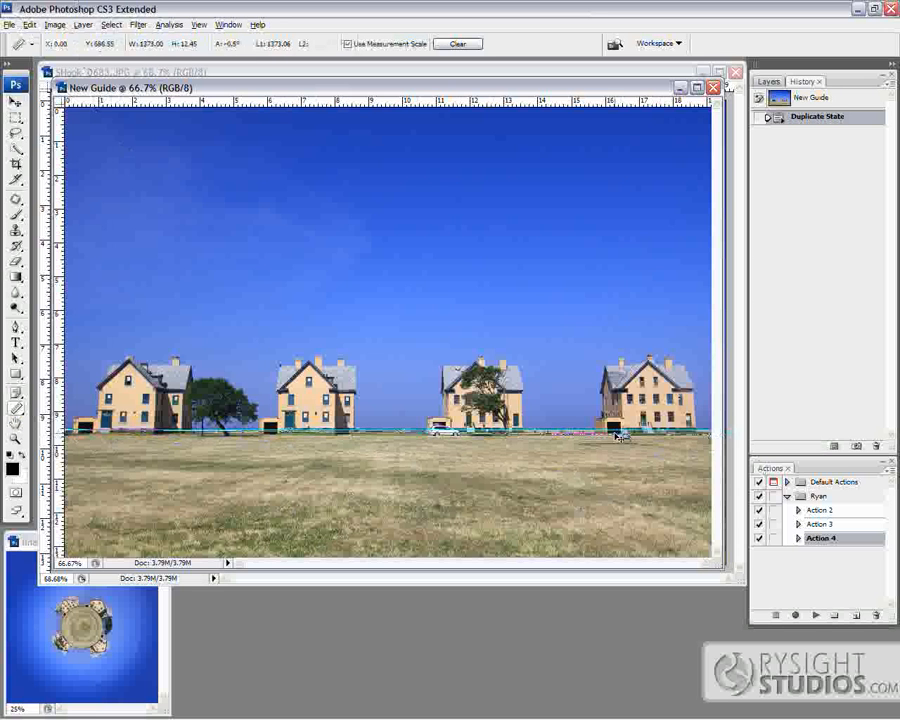
{"action": "left_click_drag", "start_coordinate": [620, 433], "coordinate": [600, 113]}
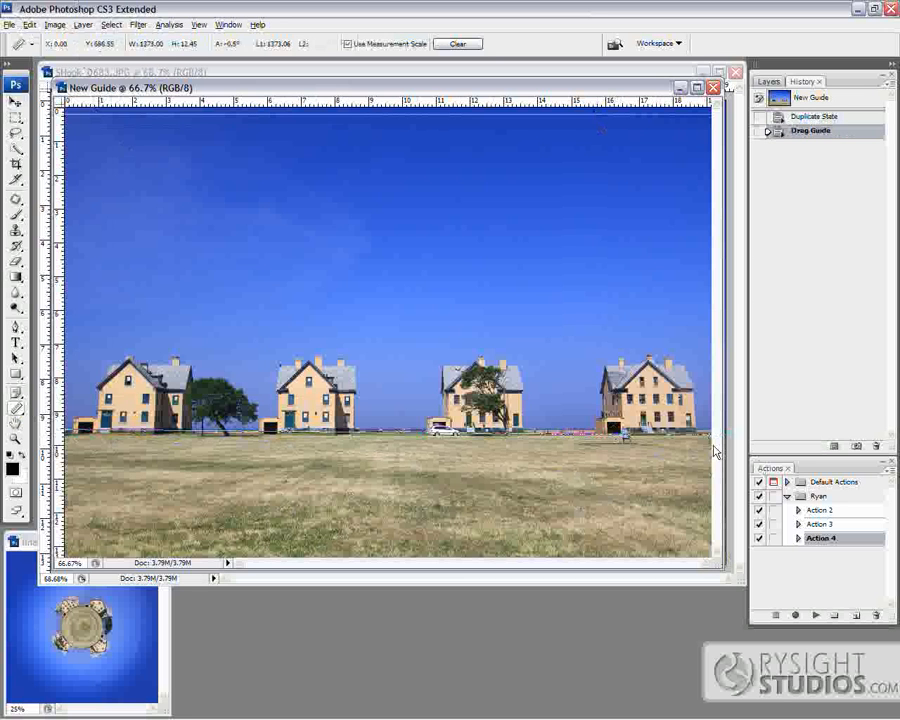
{"action": "left_click", "coordinate": [67, 434]}
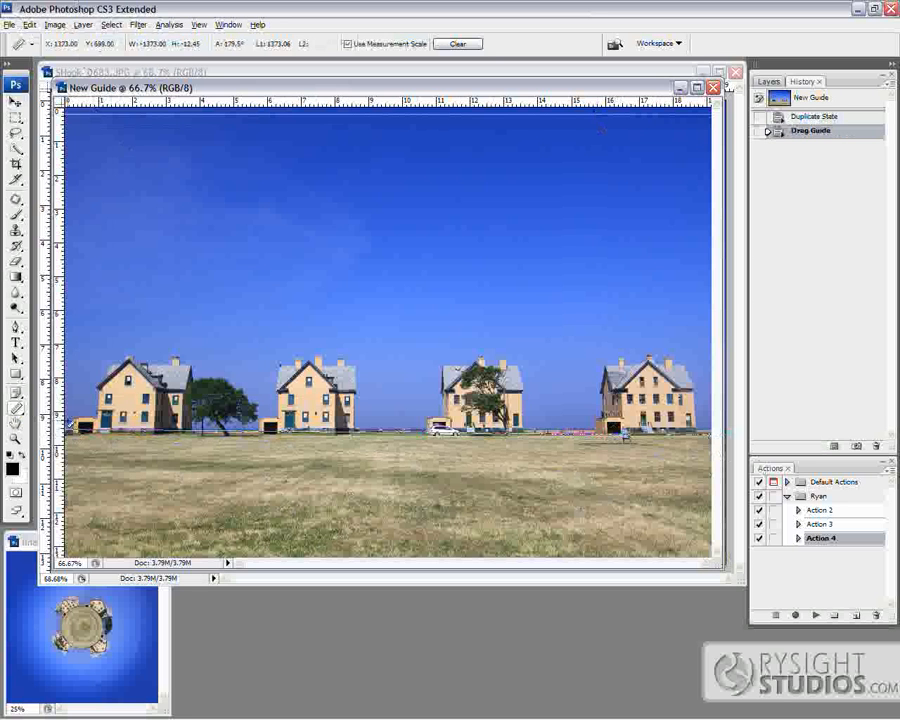
{"action": "left_click_drag", "start_coordinate": [67, 434], "coordinate": [706, 443]}
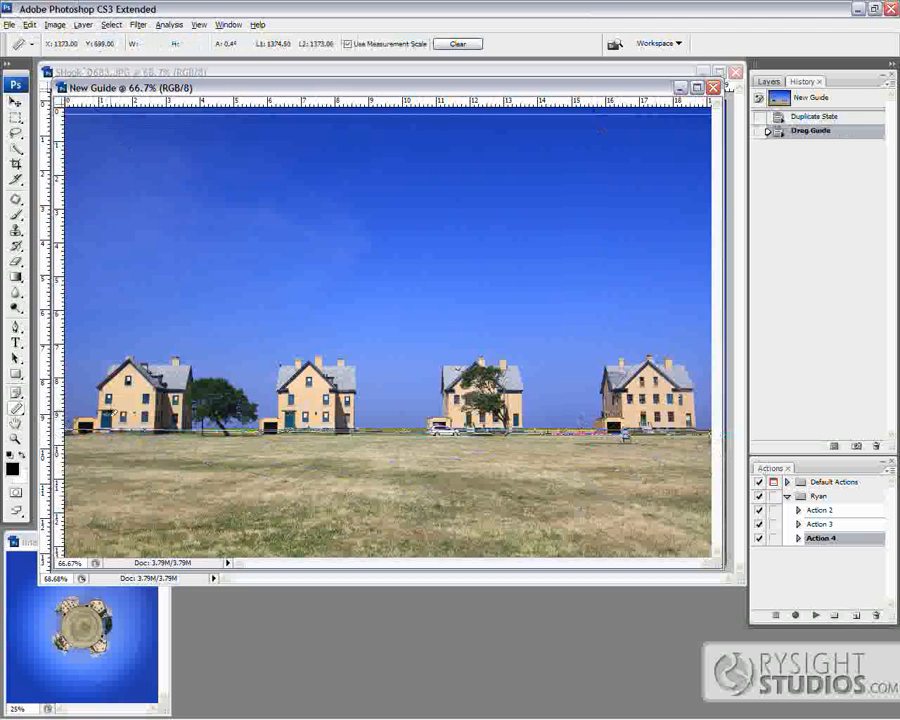
- Rotate the duplicate's canvas 0.44° counterclockwise to level the horizon, and close the duplicate without saving
{"action": "left_click", "coordinate": [31, 25]}
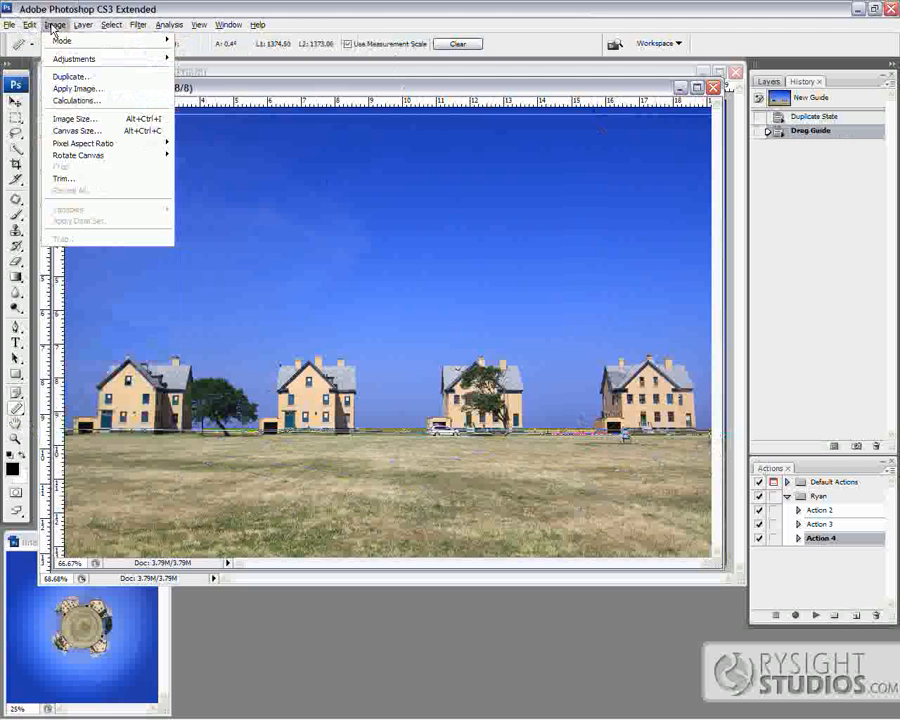
{"action": "mouse_move", "coordinate": [99, 158]}
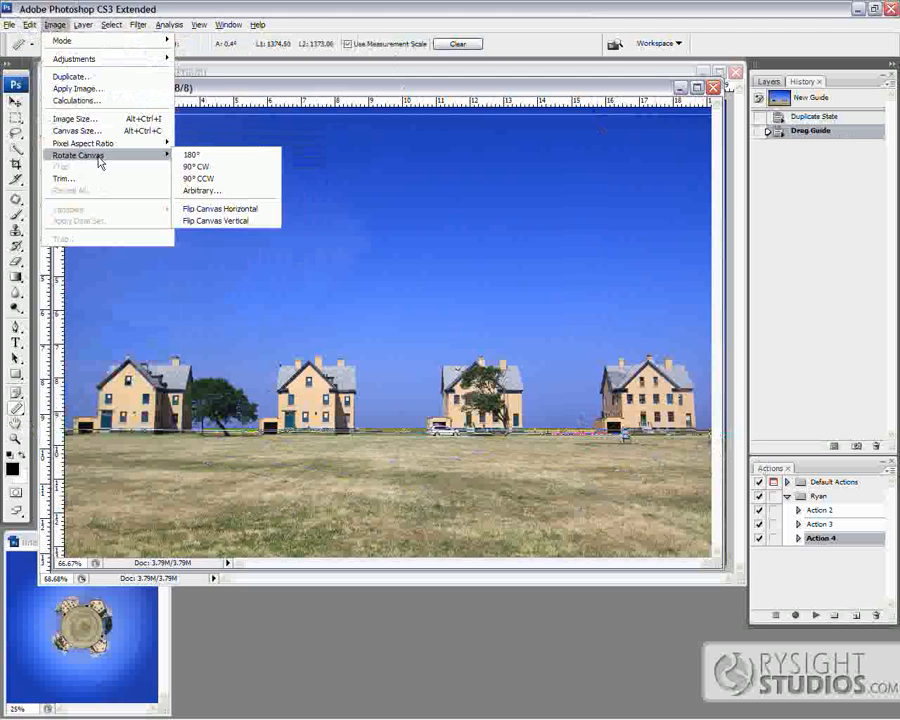
{"action": "left_click", "coordinate": [220, 191]}
{"action": "left_click", "coordinate": [517, 242]}
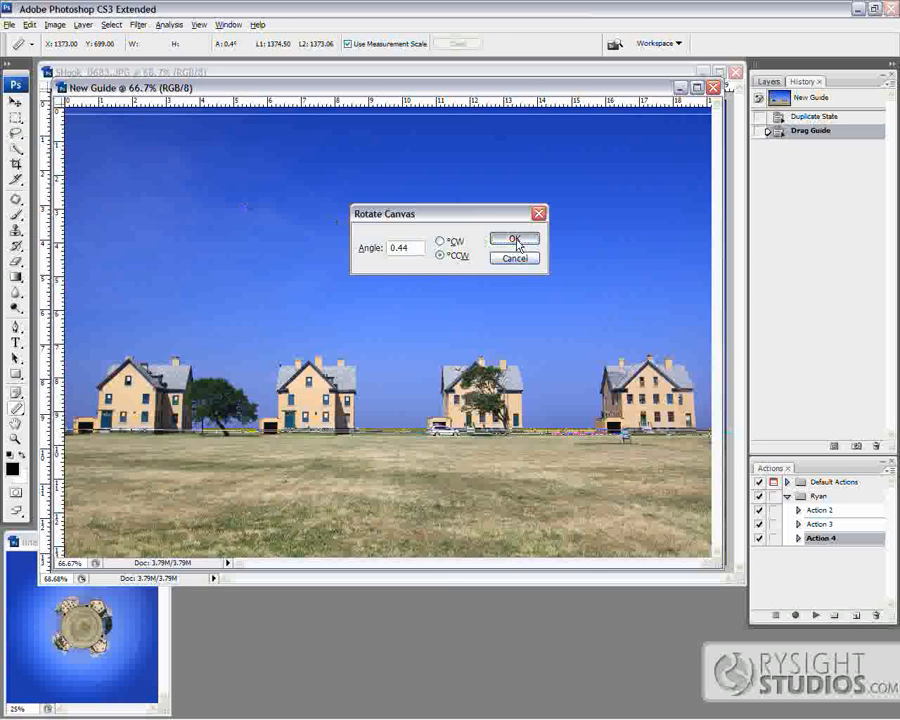
{"action": "left_click", "coordinate": [515, 240]}
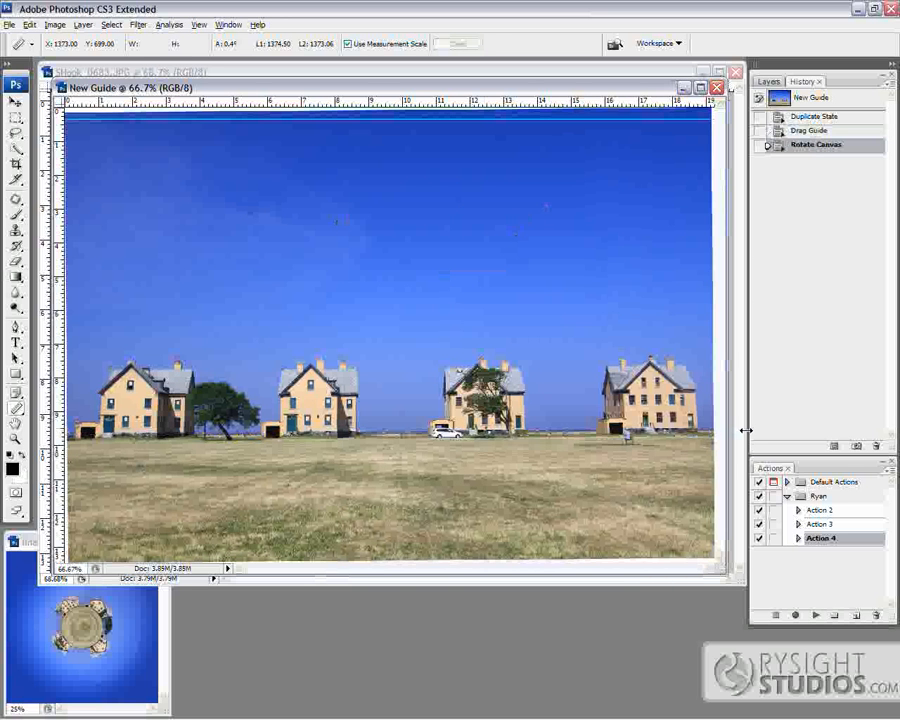
{"action": "left_click_drag", "start_coordinate": [726, 573], "coordinate": [751, 610]}
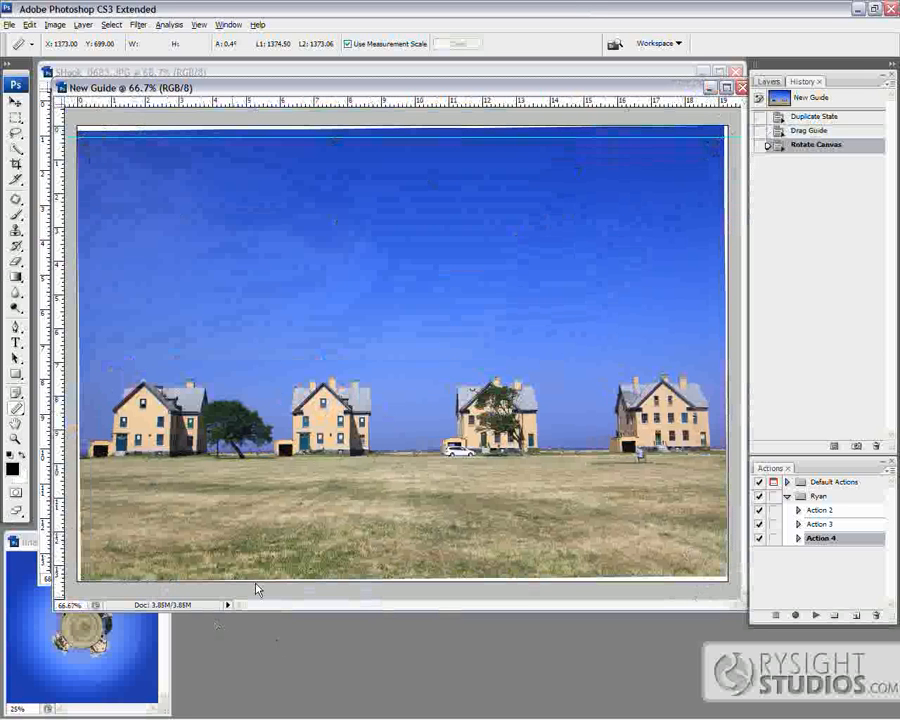
{"action": "left_click", "coordinate": [741, 88]}
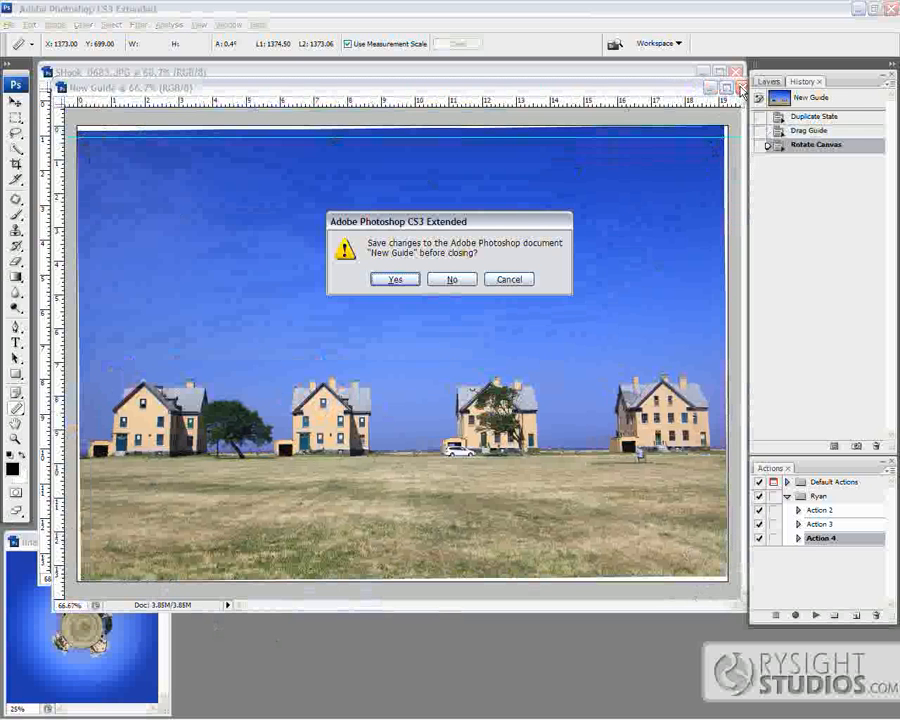
{"action": "left_click", "coordinate": [454, 281]}
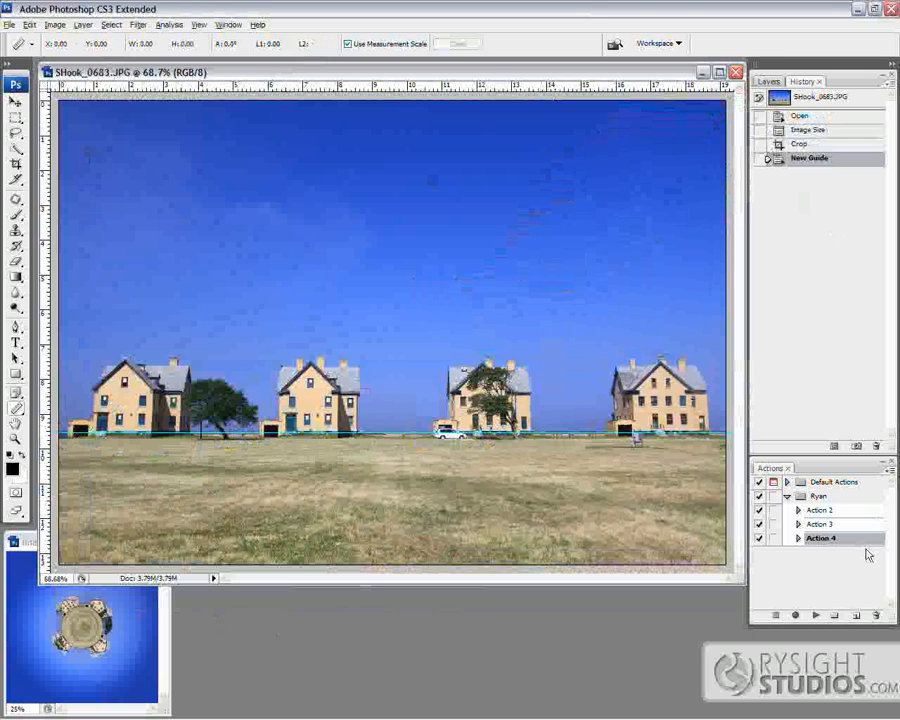
- Convert the locked Background of SHook_0683.JPG into a regular layer with the default name and settings
{"action": "left_click", "coordinate": [770, 84]}
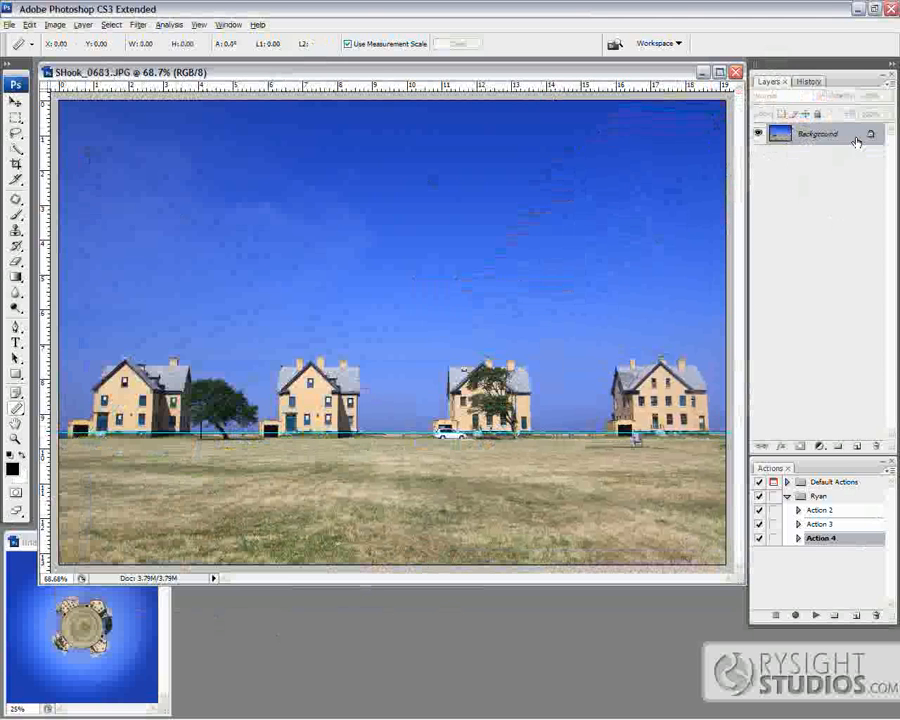
{"action": "double_click", "coordinate": [788, 137]}
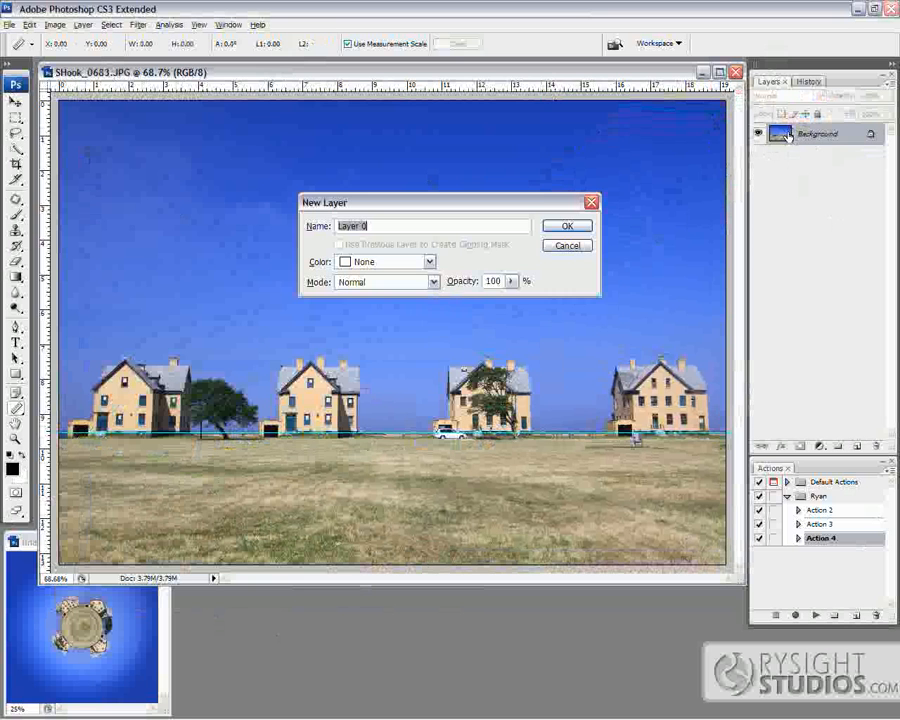
{"action": "left_click", "coordinate": [566, 227]}
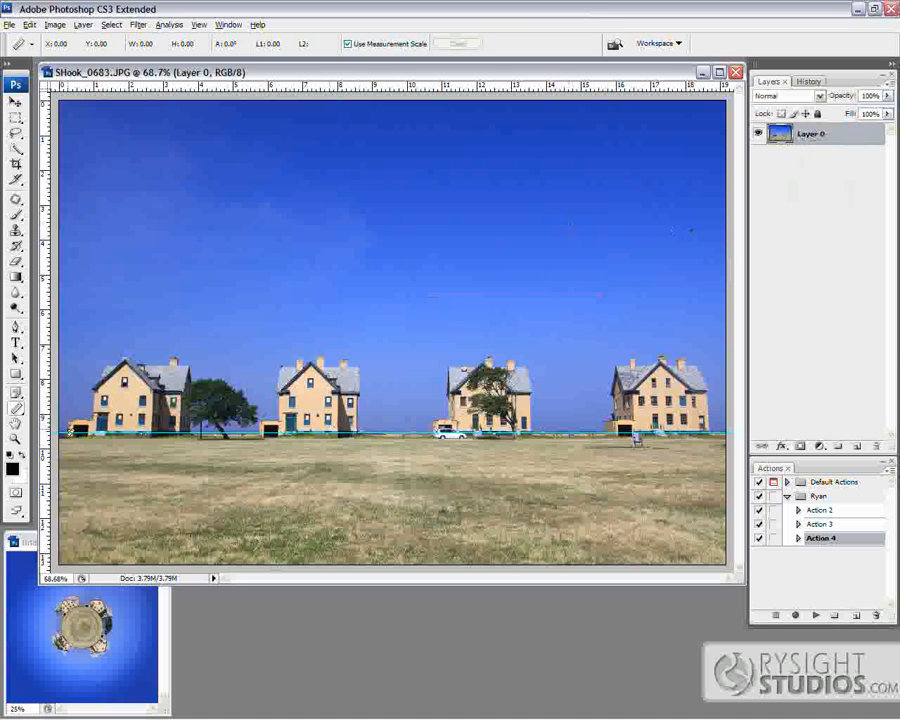
- Warp Layer 0 so the horizon and house bases line up with the guide, raising the sagging far-left section
{"action": "left_click", "coordinate": [31, 28]}
{"action": "mouse_move", "coordinate": [180, 257]}
{"action": "left_click", "coordinate": [249, 328]}
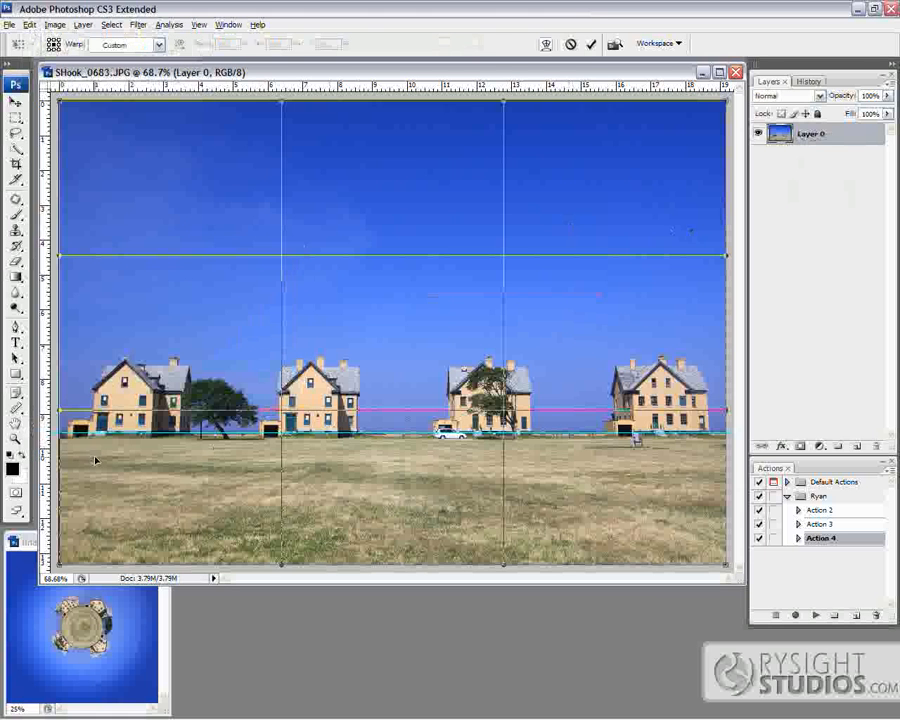
{"action": "mouse_move", "coordinate": [284, 259]}
{"action": "left_mouse_down"}
{"action": "mouse_move", "coordinate": [428, 376]}
{"action": "mouse_move", "coordinate": [286, 259]}
{"action": "left_mouse_up"}
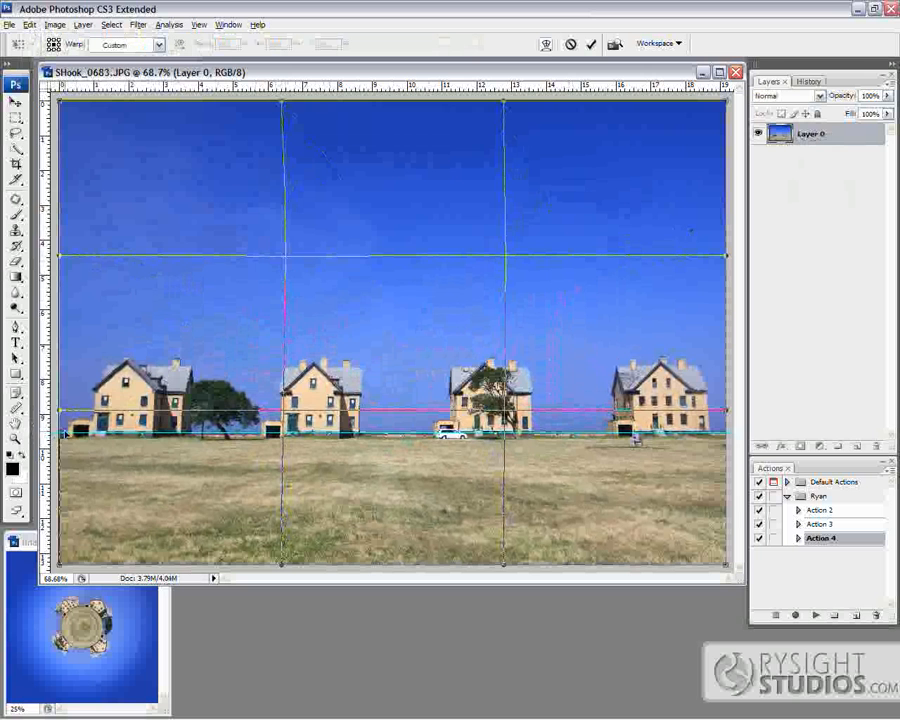
{"action": "left_click_drag", "start_coordinate": [60, 410], "coordinate": [60, 404]}
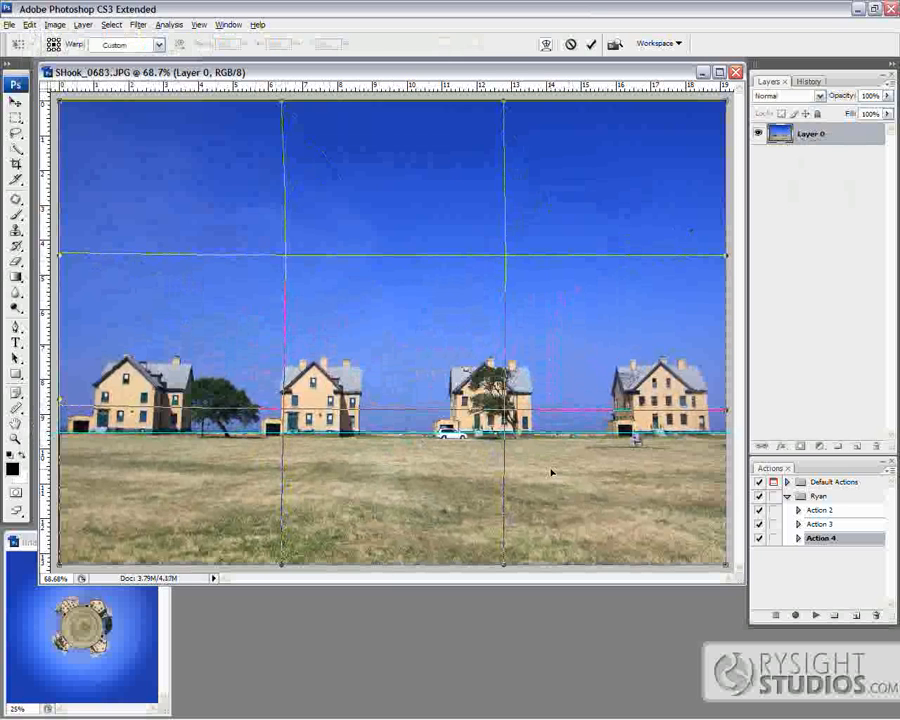
{"action": "key", "text": "Return"}
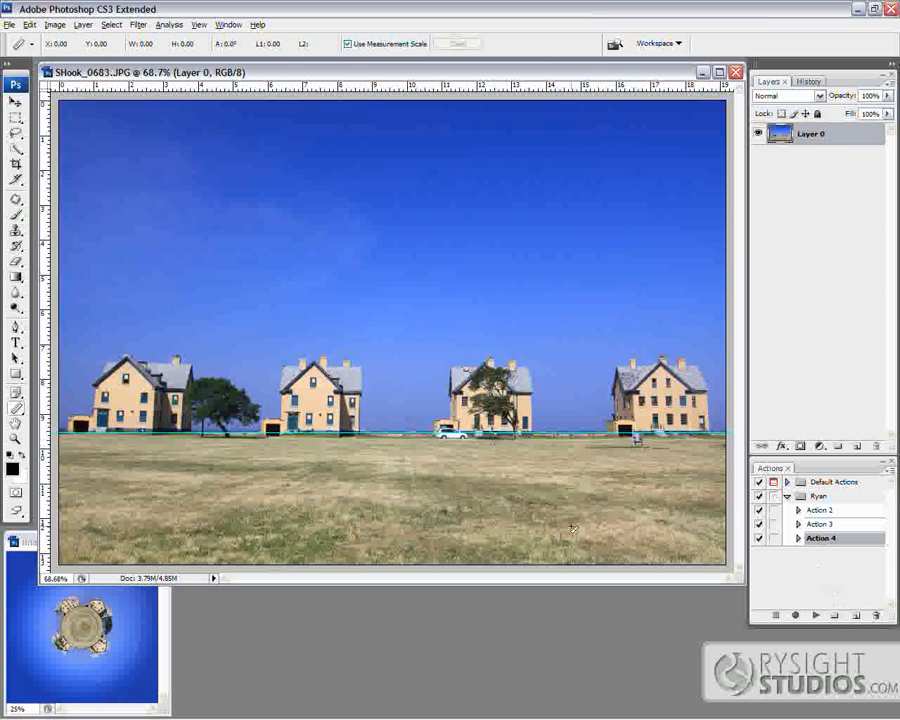
- Enlarge the document window and use Free Transform to scale the layer's height to 98%, keeping its upper edge in place
{"action": "left_click_drag", "start_coordinate": [740, 580], "coordinate": [740, 604]}
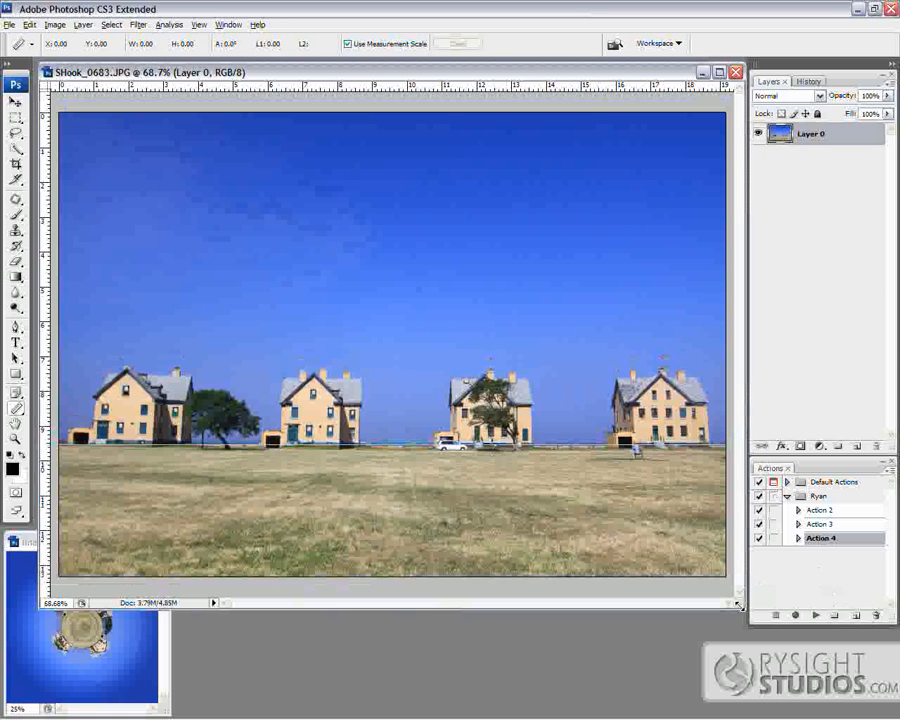
{"action": "left_click", "coordinate": [14, 101]}
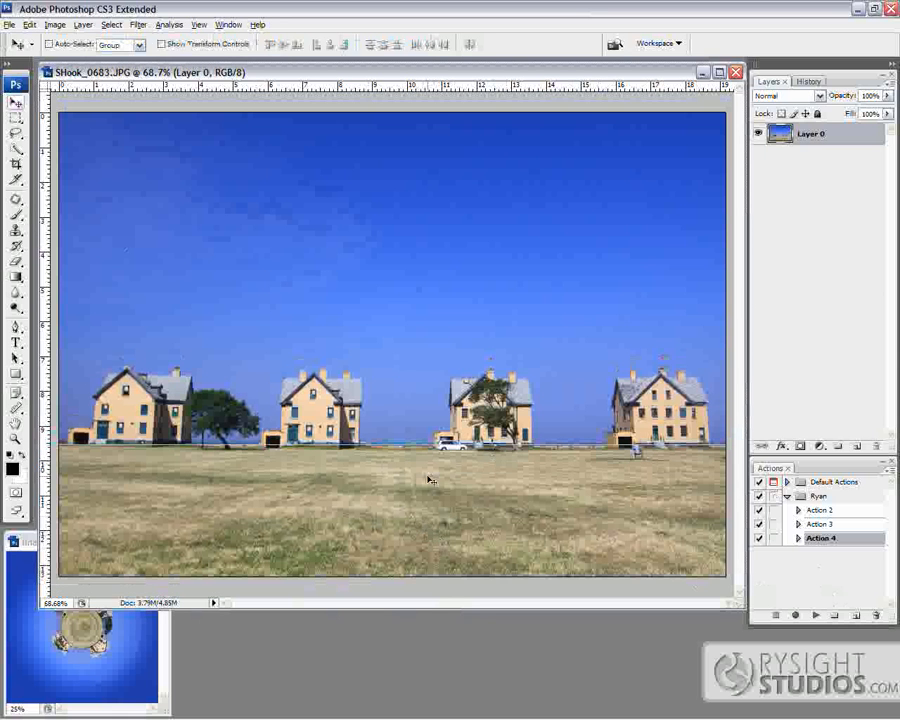
{"action": "left_click", "coordinate": [30, 25]}
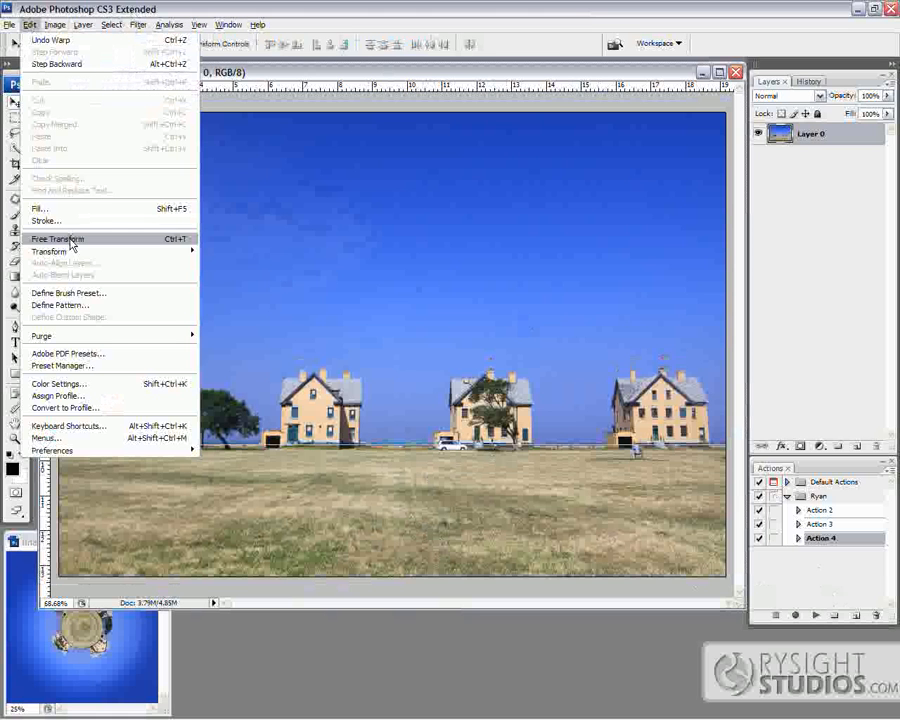
{"action": "mouse_move", "coordinate": [72, 251]}
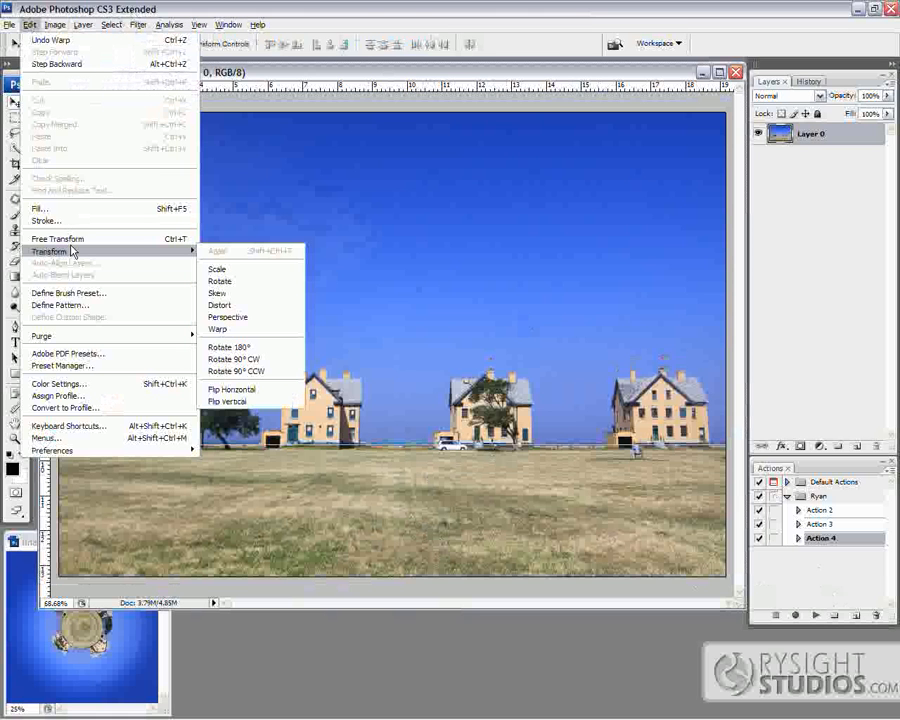
{"action": "left_click", "coordinate": [77, 244]}
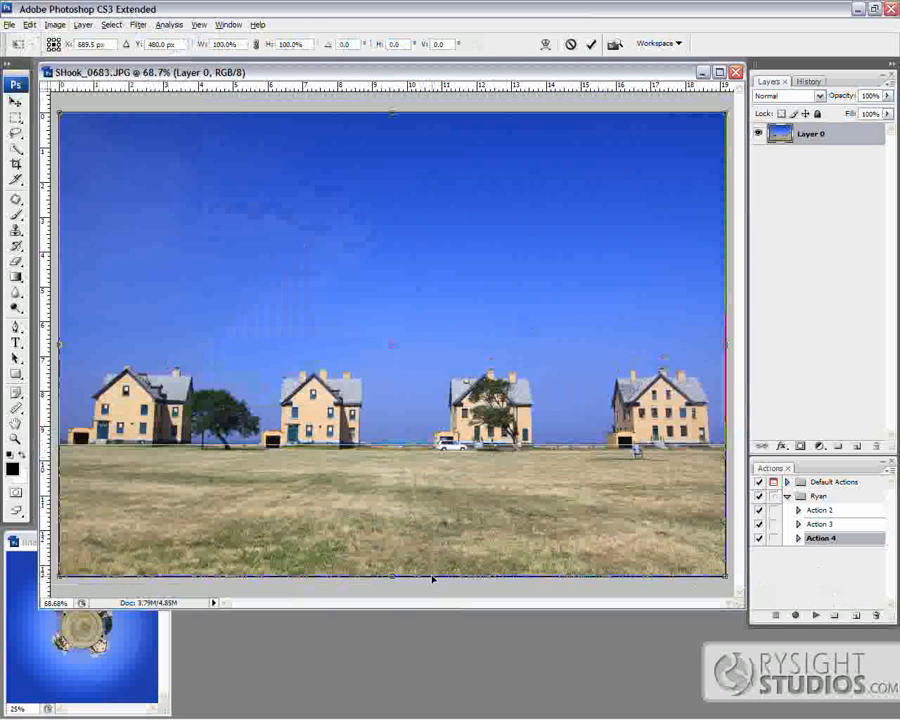
{"action": "left_click_drag", "start_coordinate": [392, 573], "coordinate": [392, 575]}
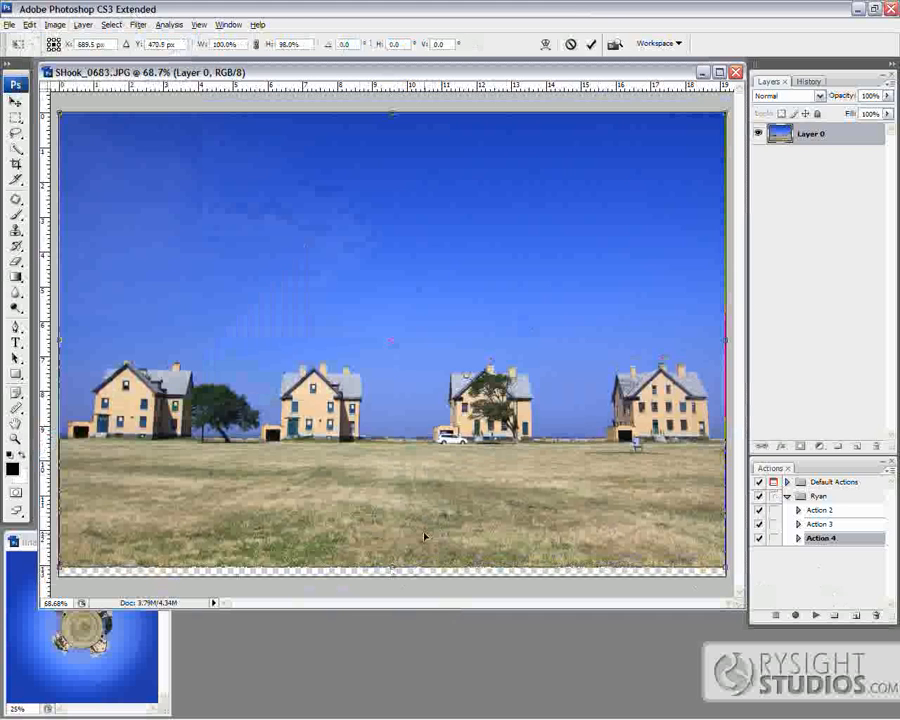
{"action": "key", "text": "Return"}
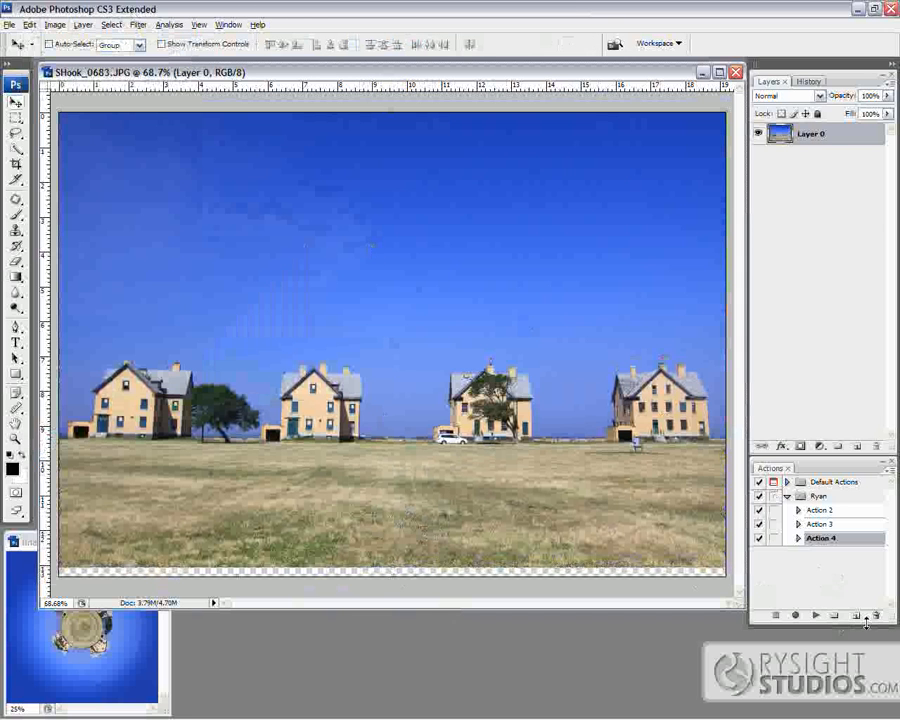
- Create a new action with the default name in the custom action set and start recording it
{"action": "left_click", "coordinate": [824, 585]}
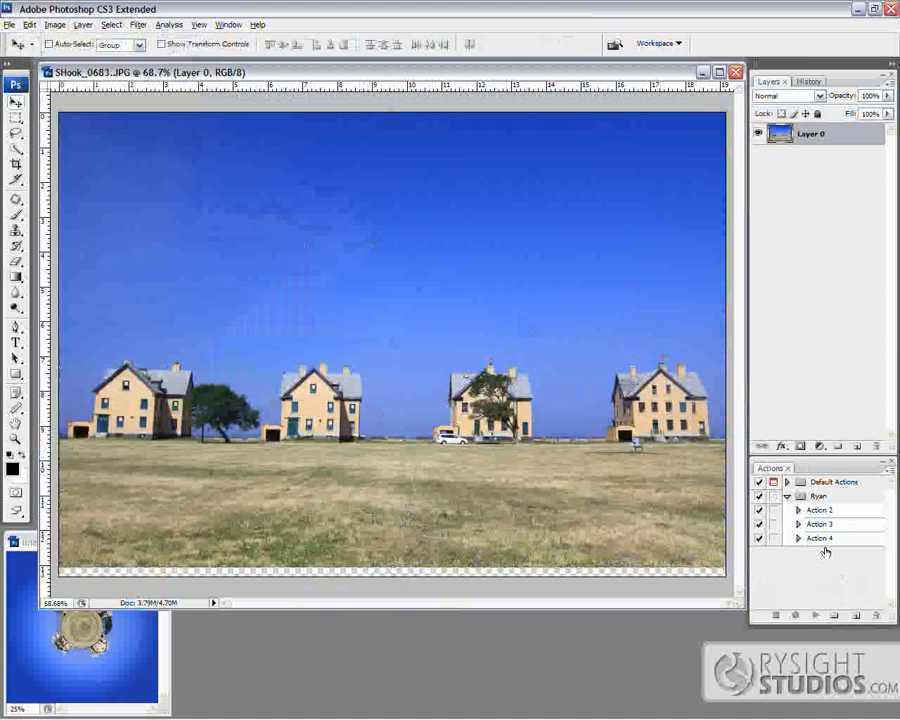
{"action": "left_click", "coordinate": [845, 499]}
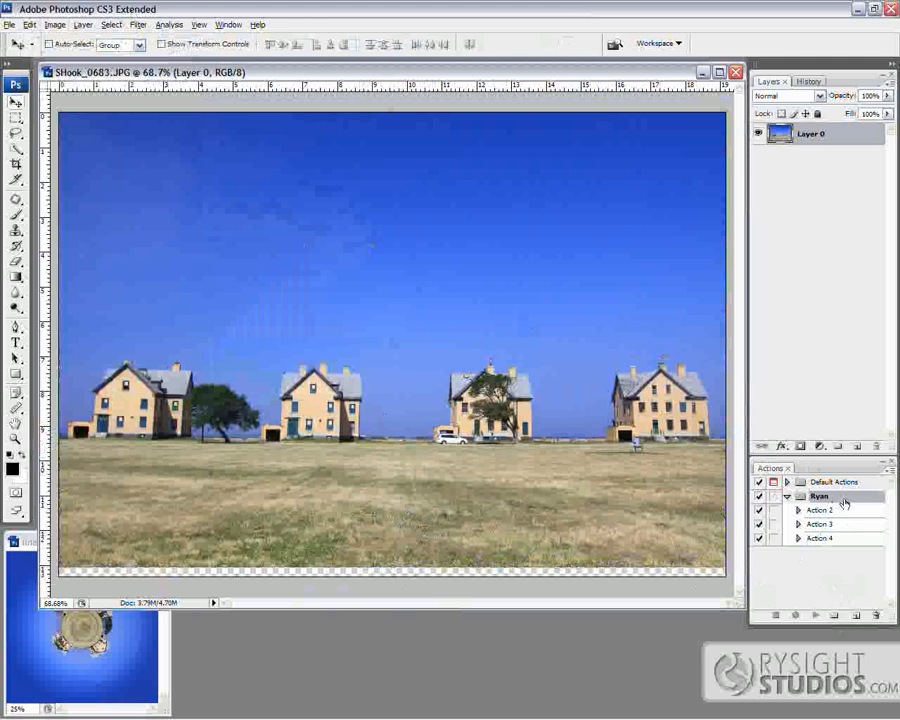
{"action": "left_click", "coordinate": [856, 618]}
{"action": "key", "text": "Return"}
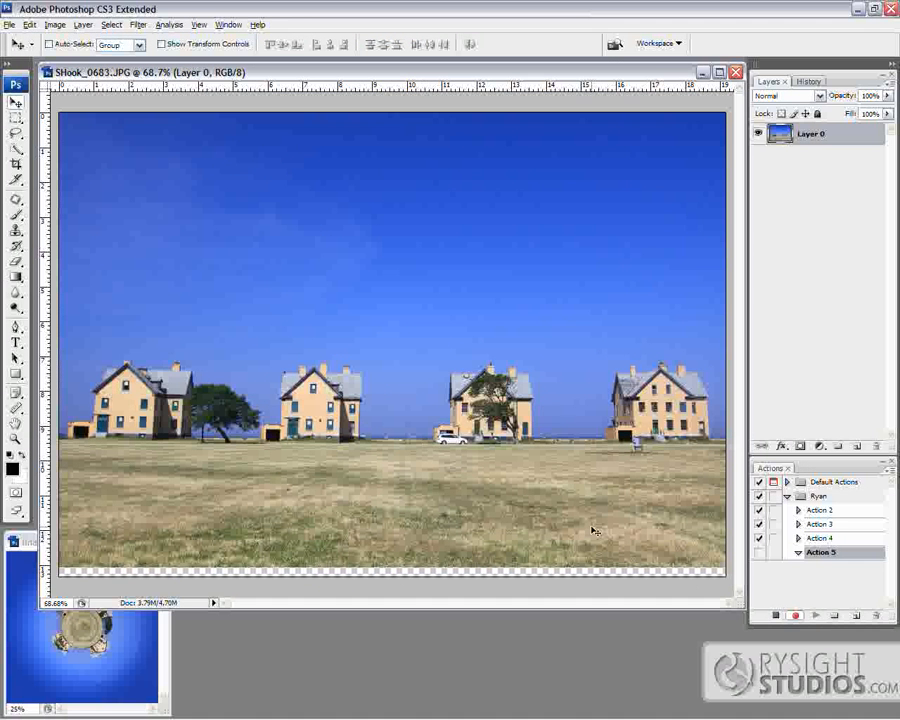
- Resize the image to 12 by 12 inches with Constrain Proportions turned off
{"action": "left_click", "coordinate": [55, 26]}
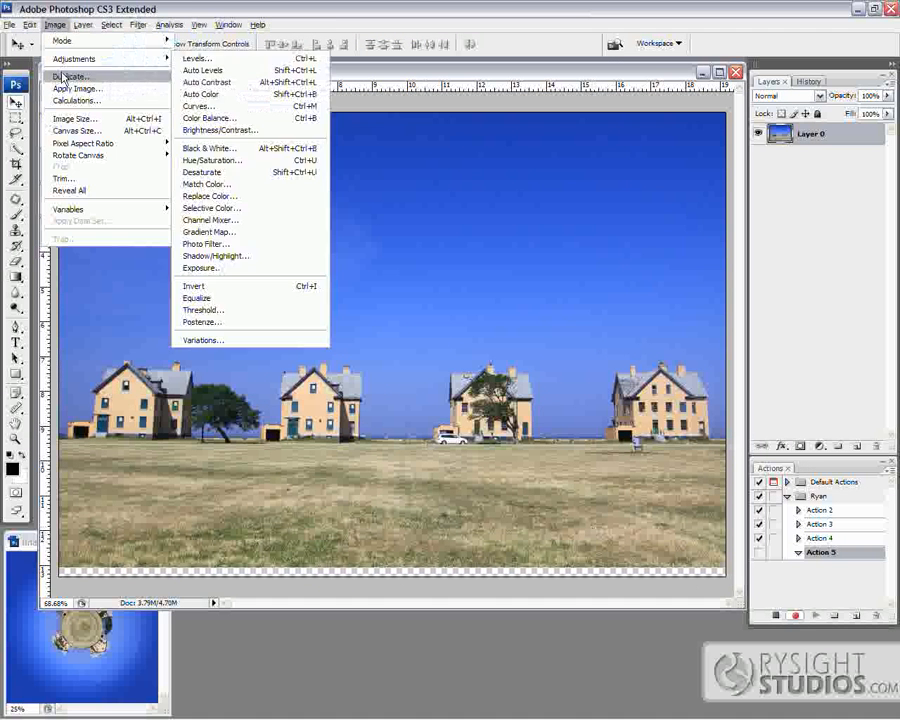
{"action": "left_click", "coordinate": [73, 119]}
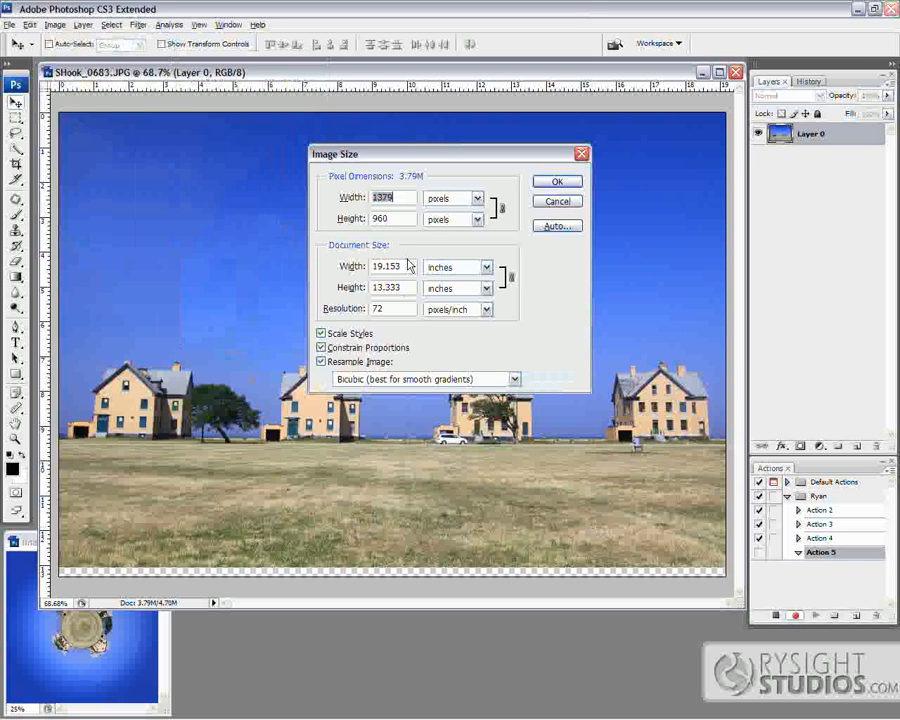
{"action": "left_click", "coordinate": [322, 348]}
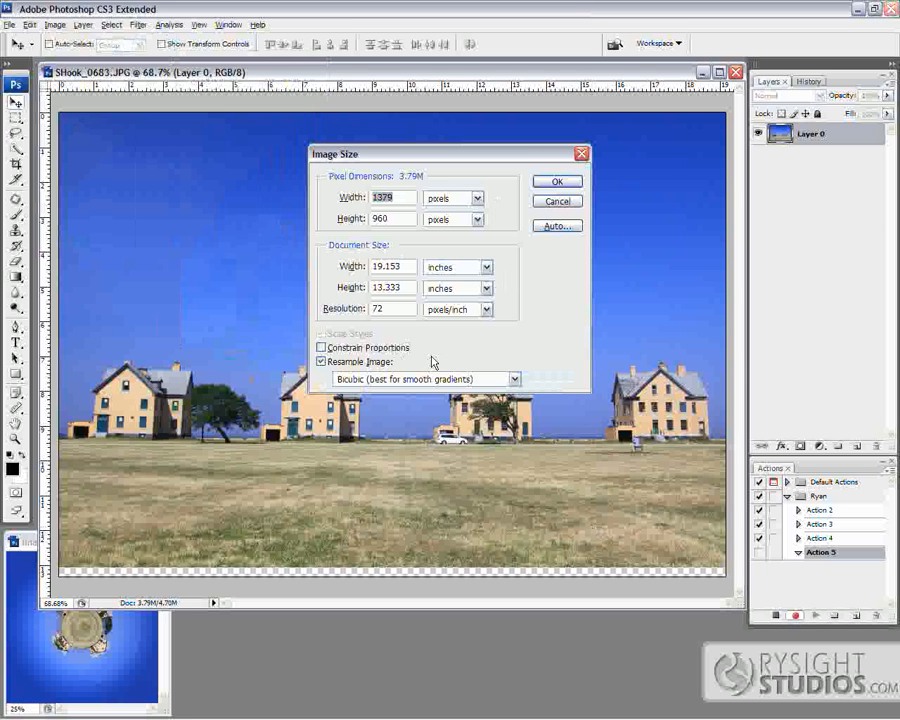
{"action": "double_click", "coordinate": [407, 287]}
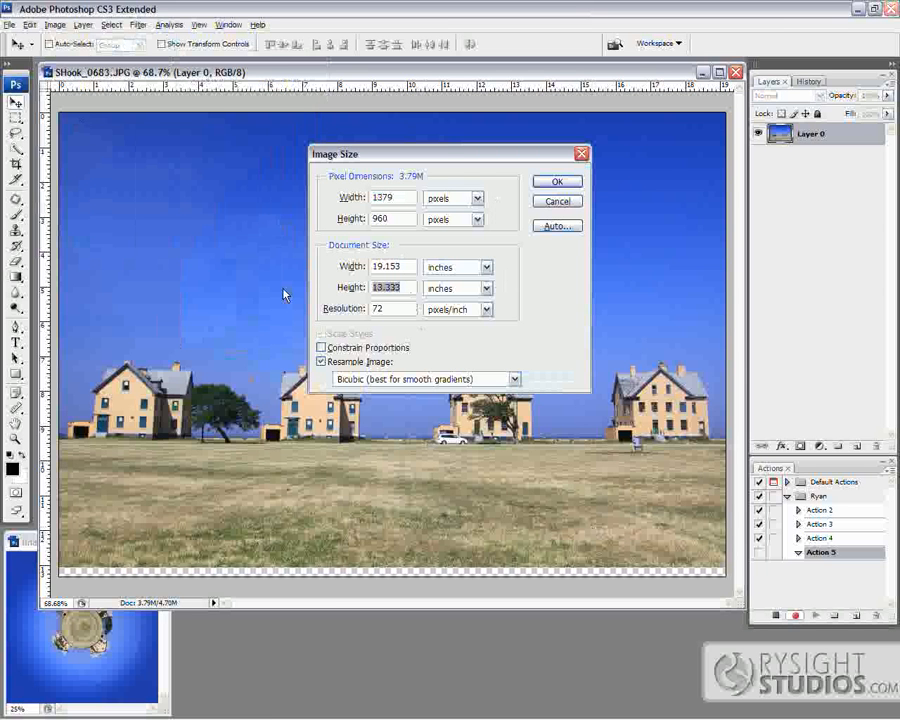
{"action": "type", "text": "20"}
{"action": "left_click", "coordinate": [348, 289]}
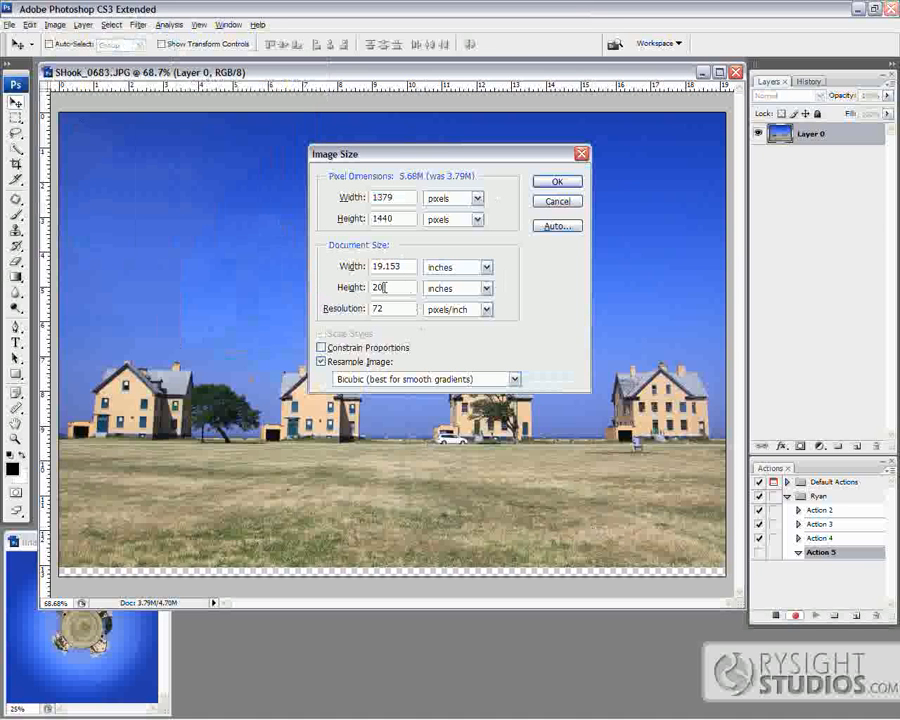
{"action": "type", "text": "12"}
{"action": "left_click_drag", "start_coordinate": [405, 266], "coordinate": [316, 281]}
{"action": "type", "text": "12"}
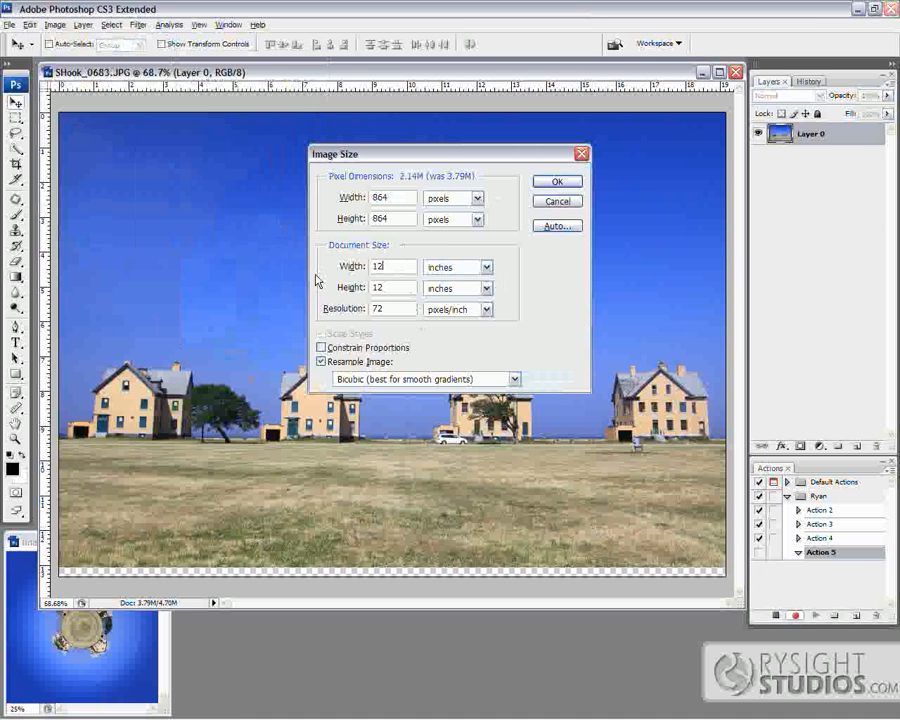
{"action": "left_click", "coordinate": [557, 182]}
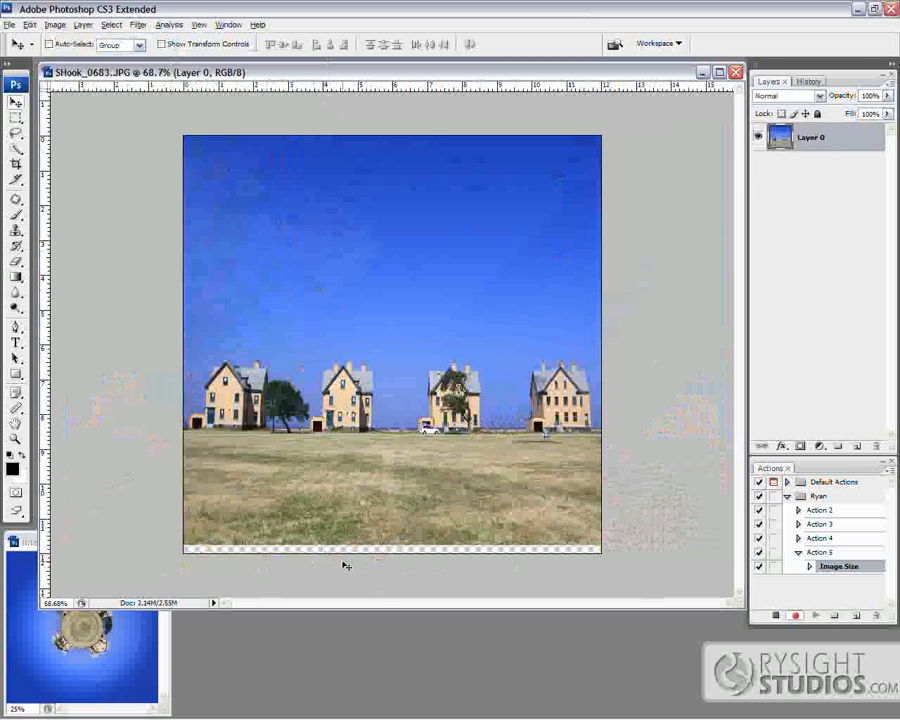
- Rotate the whole canvas by 180° so the grass is above the sky
{"action": "left_click", "coordinate": [56, 25]}
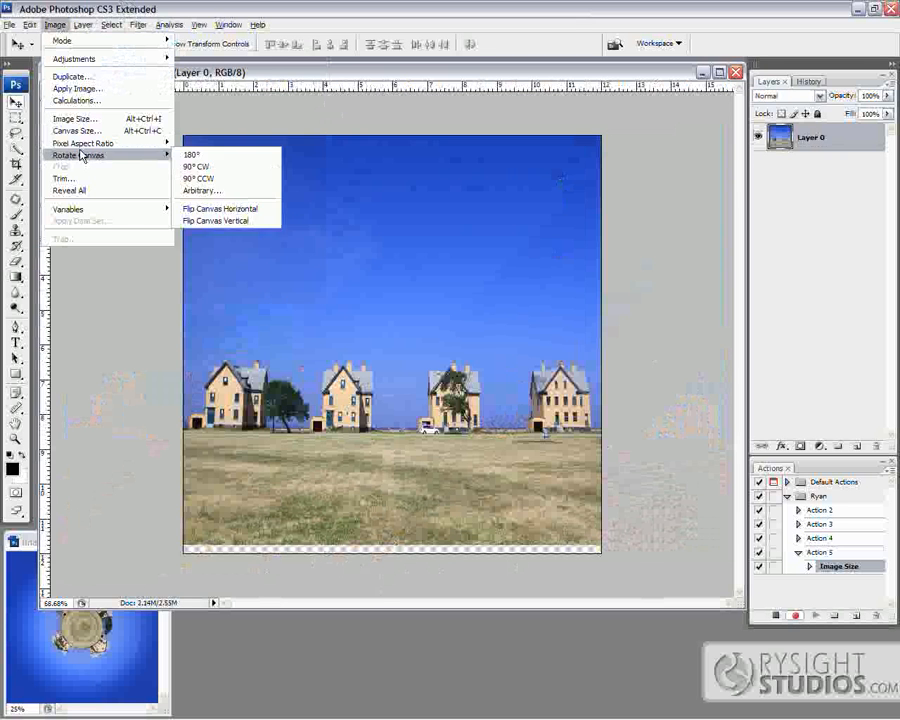
{"action": "mouse_move", "coordinate": [161, 157]}
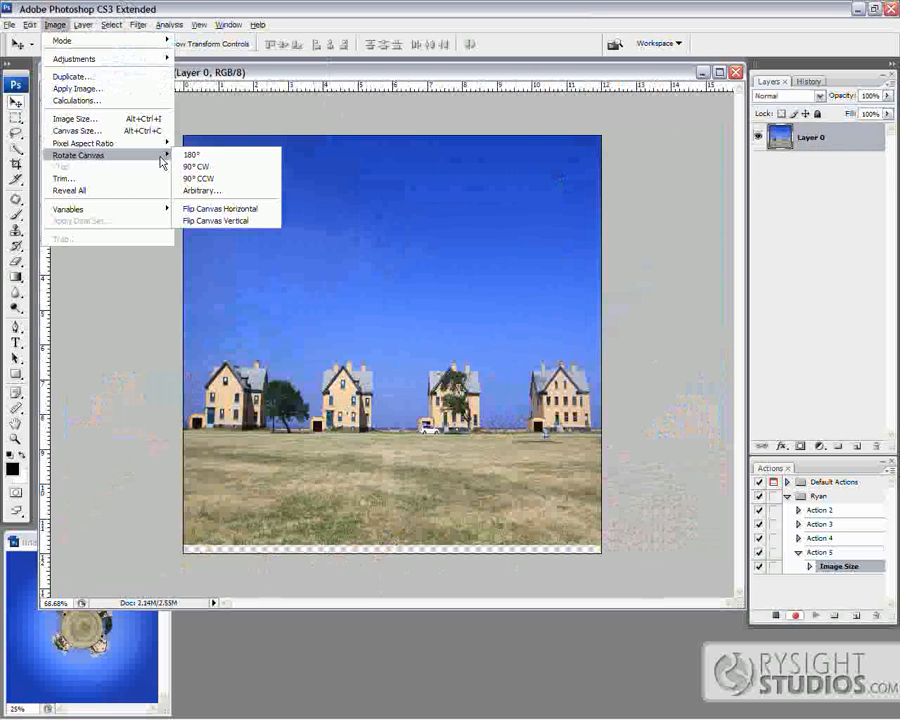
{"action": "left_click", "coordinate": [230, 156]}
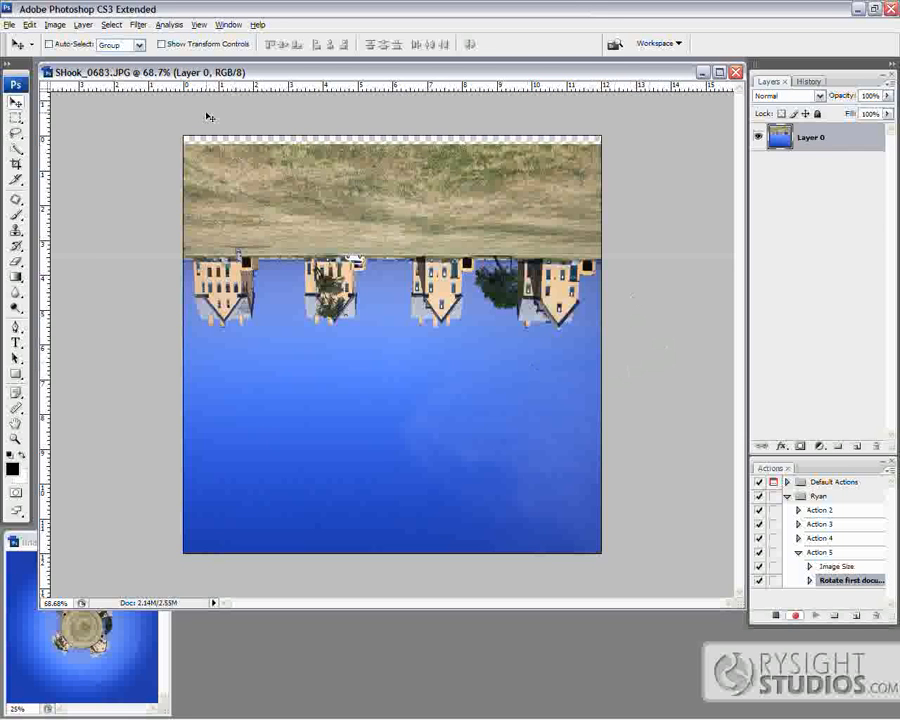
- Apply the Polar Coordinates filter with Rectangular to Polar, and move the horizontal guide off the canvas
{"action": "left_click", "coordinate": [138, 27]}
{"action": "mouse_move", "coordinate": [224, 181]}
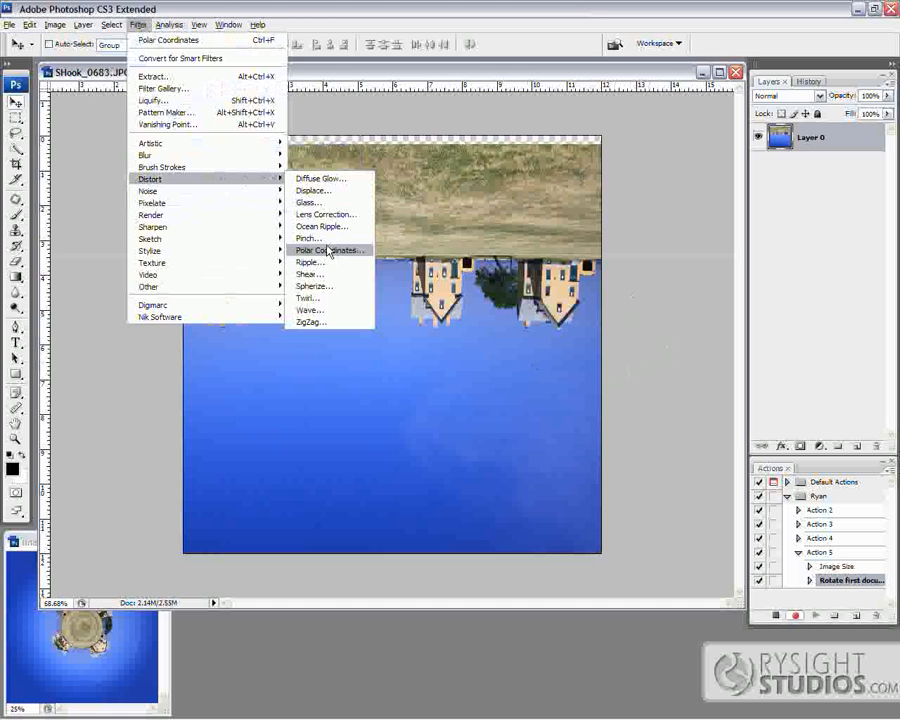
{"action": "left_click", "coordinate": [325, 251]}
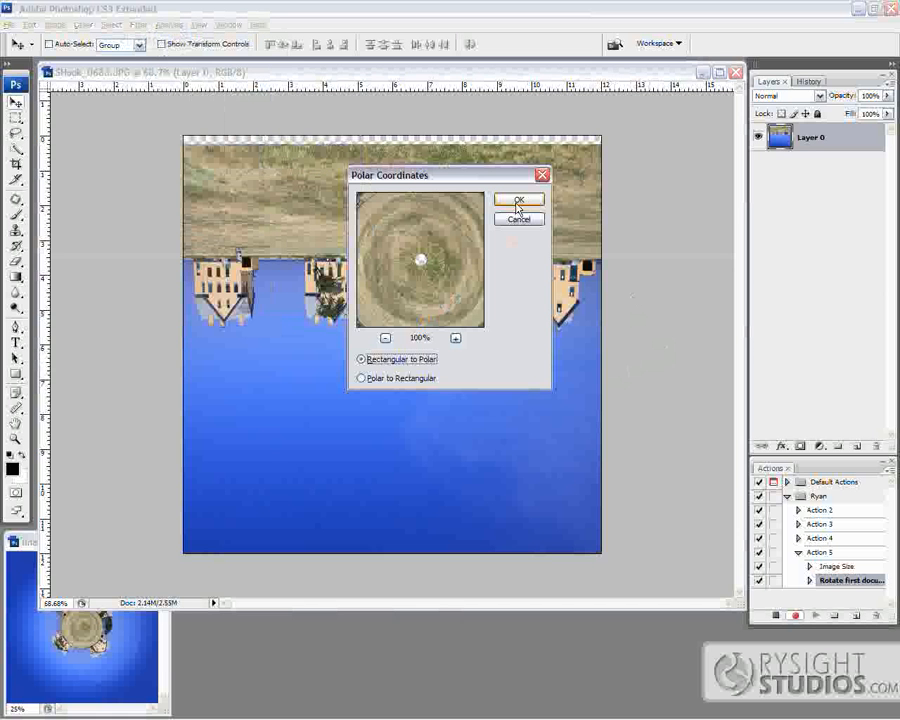
{"action": "left_click", "coordinate": [518, 201]}
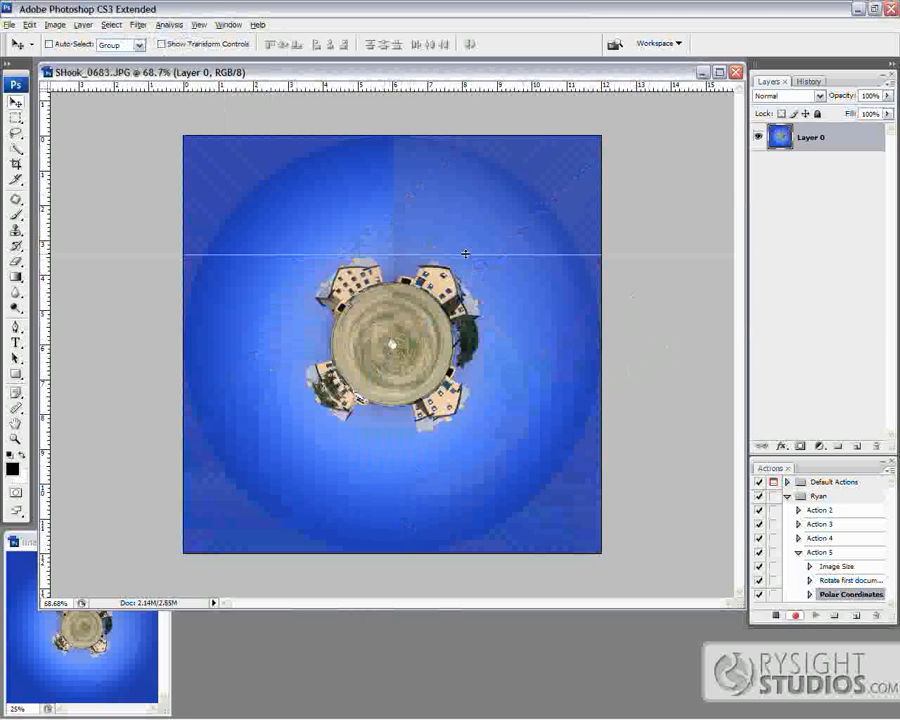
{"action": "left_click_drag", "start_coordinate": [467, 255], "coordinate": [468, 111]}
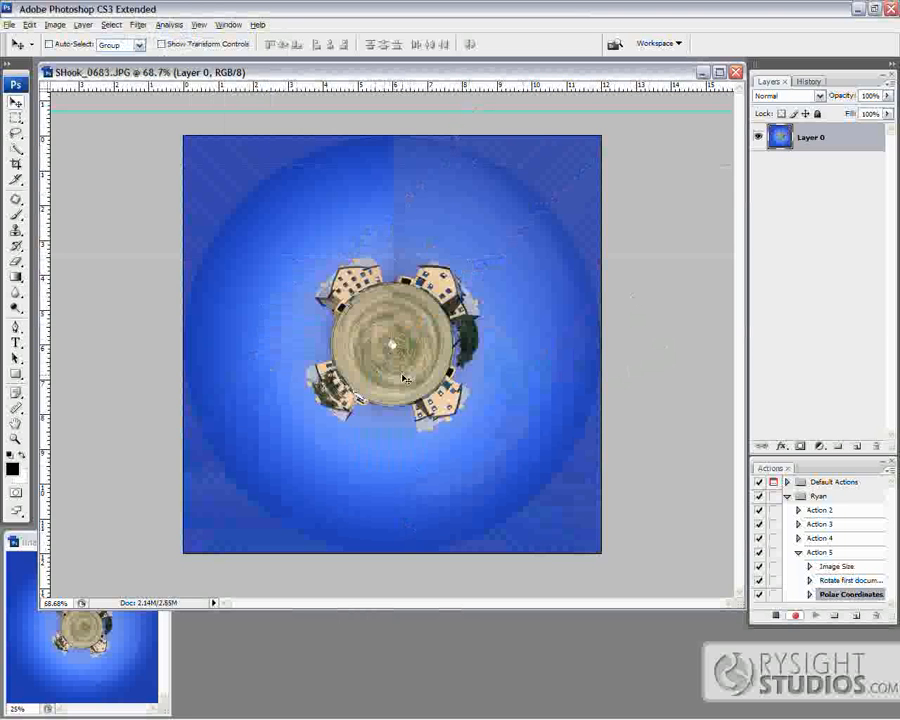
- Fill the transparent hole at the planet's centre with grass sampled nearby using the Clone Stamp tool
{"action": "left_click", "coordinate": [15, 438]}
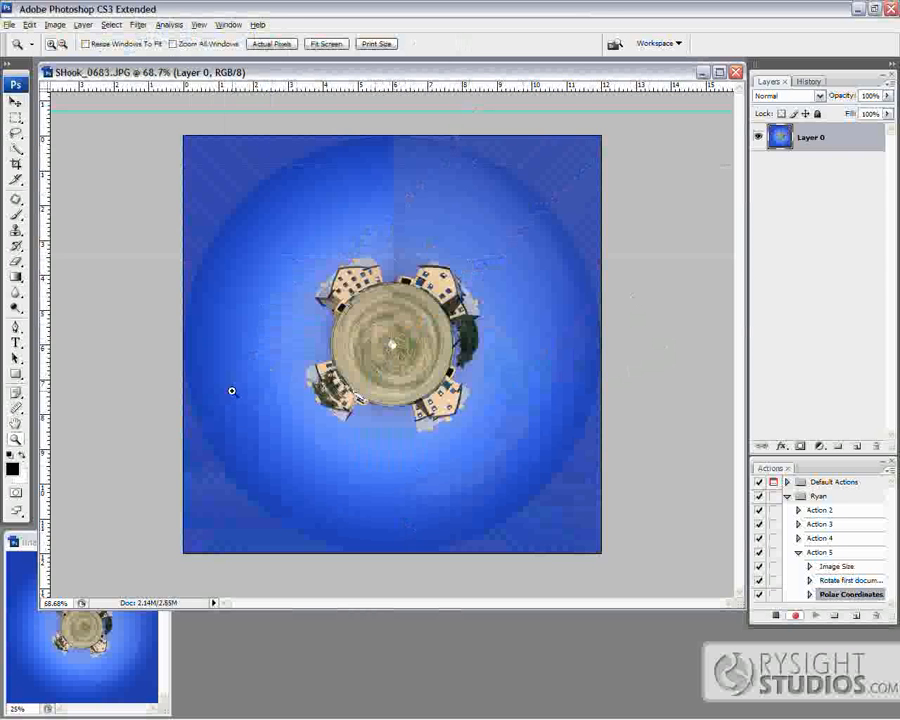
{"action": "double_click", "coordinate": [390, 345]}
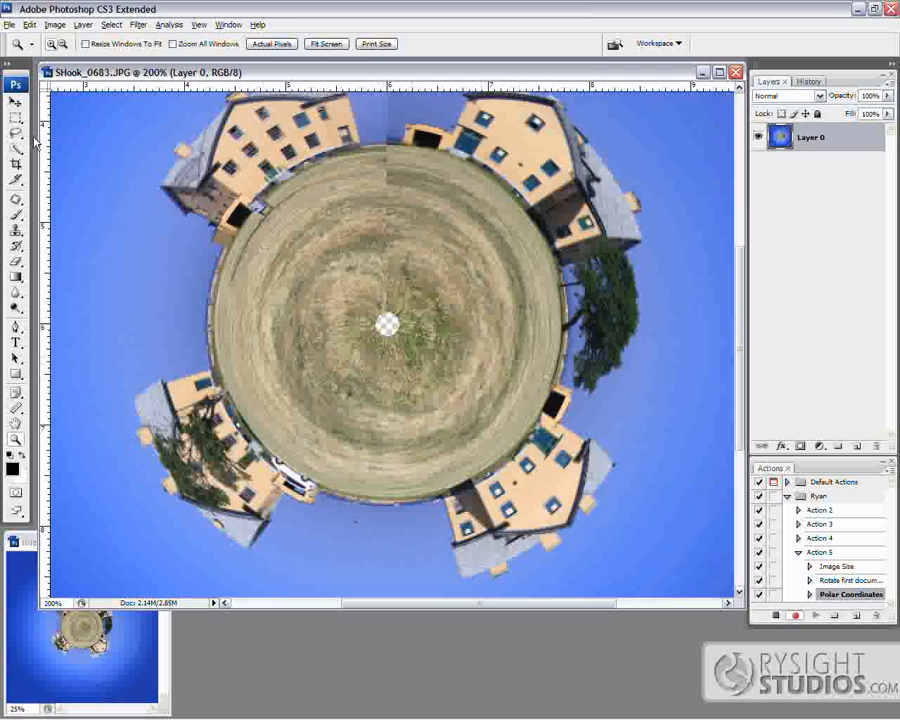
{"action": "left_click", "coordinate": [15, 230]}
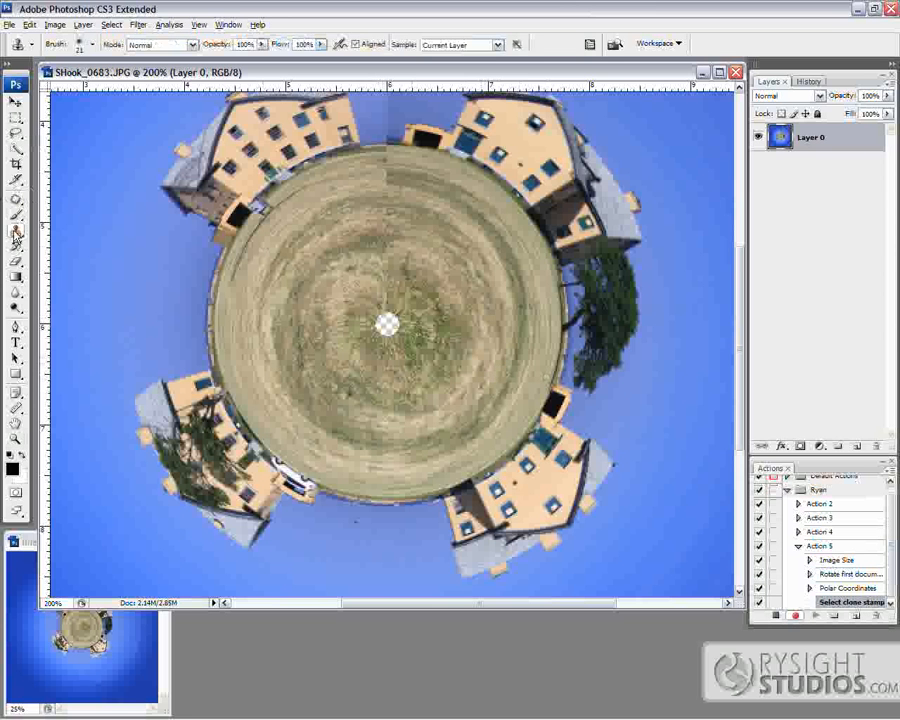
{"action": "right_click", "coordinate": [15, 232]}
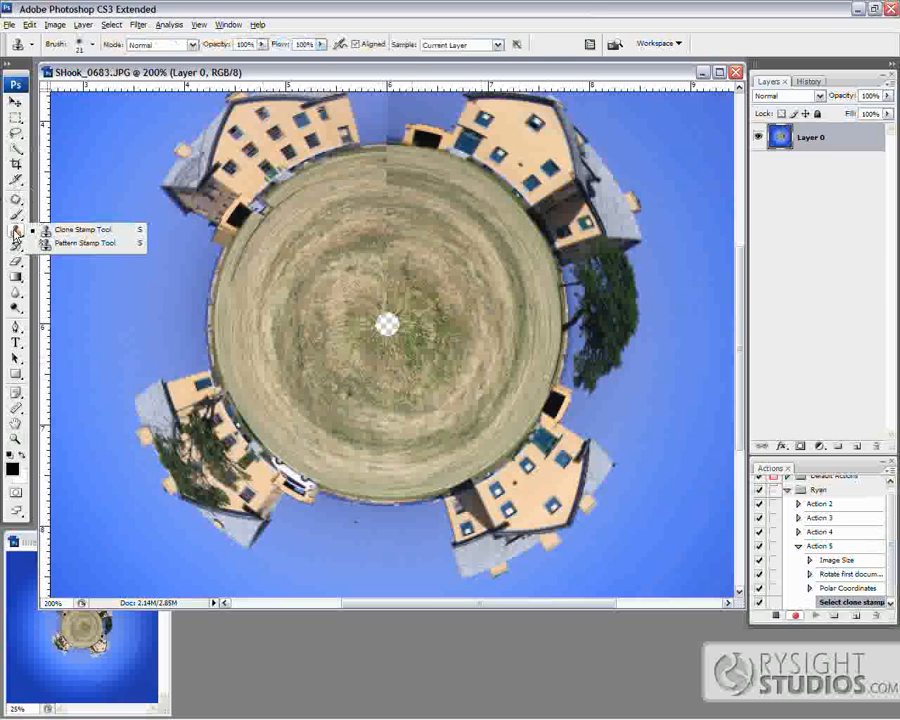
{"action": "left_click", "coordinate": [48, 230]}
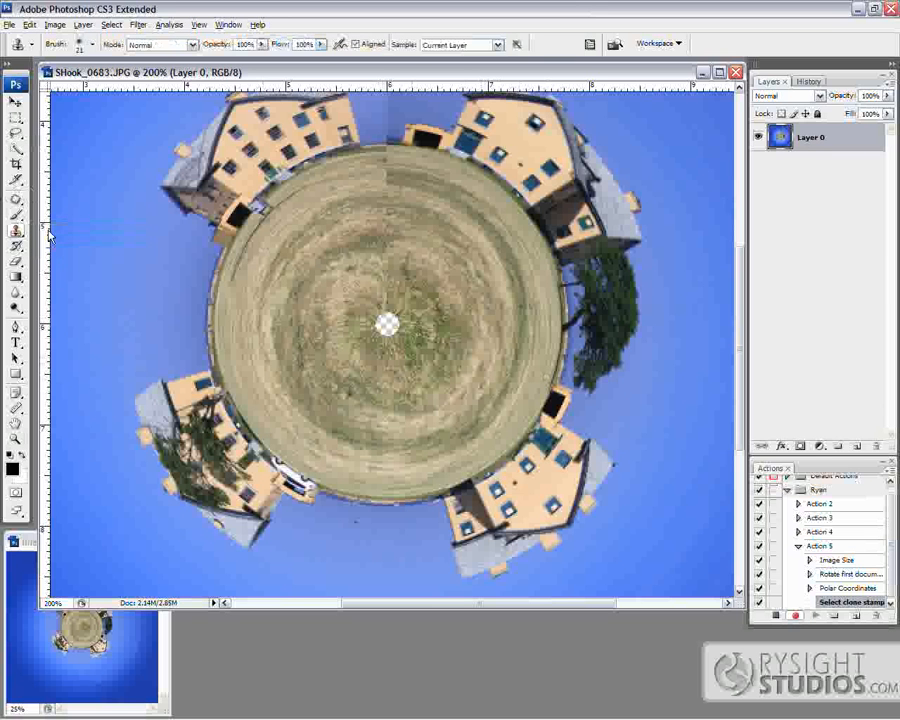
{"action": "left_click", "coordinate": [388, 321], "text": "alt"}
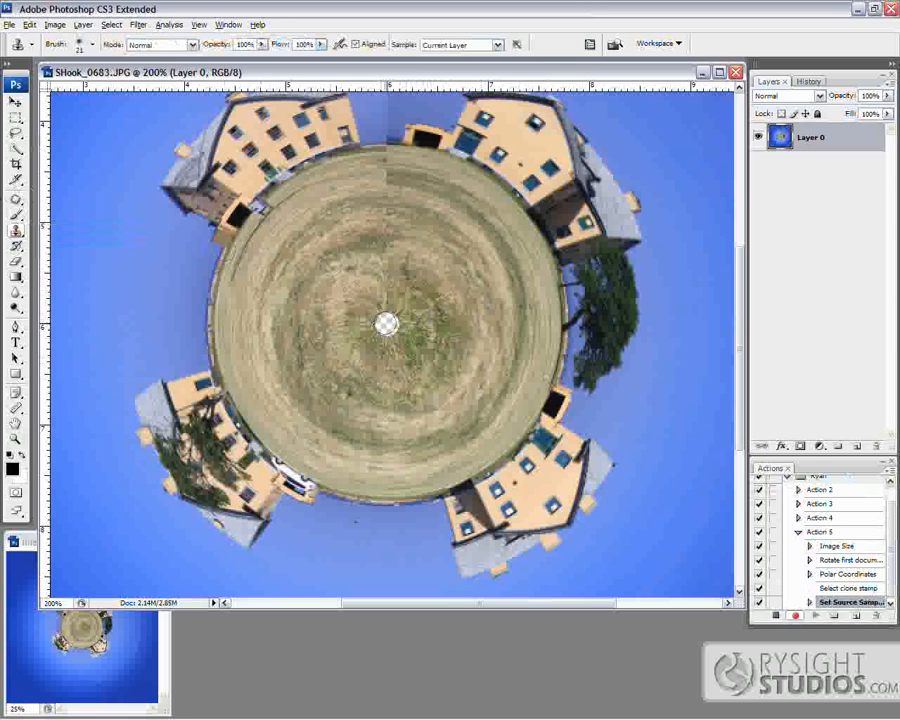
{"action": "left_click", "coordinate": [388, 321]}
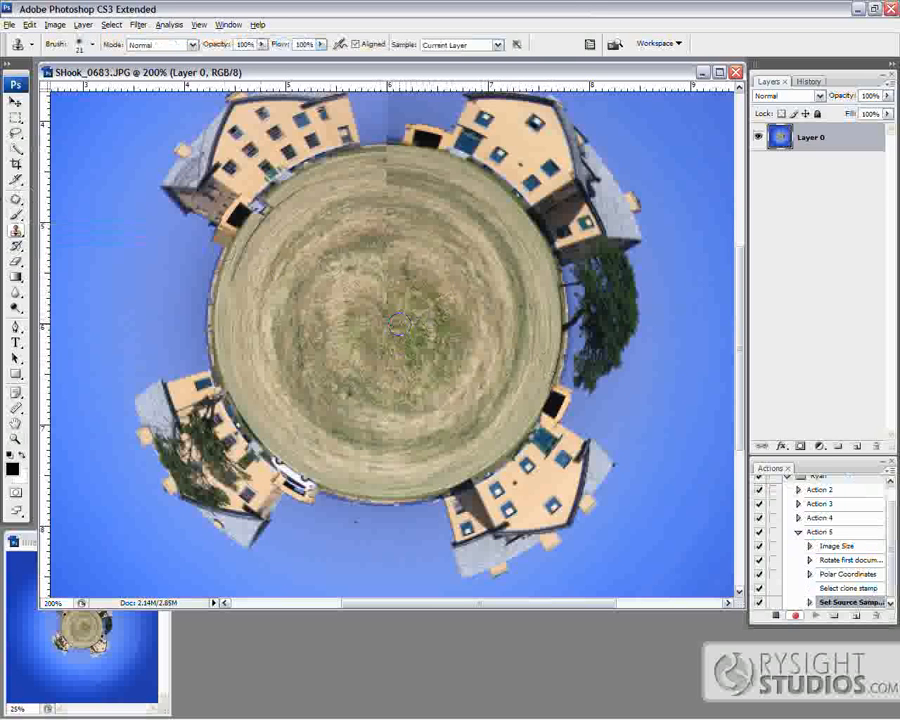
- Blend the seam at the planet's centre with the Clone Stamp and Healing Brush, sampling grass just above the centre
{"action": "left_click", "coordinate": [410, 303], "text": "alt"}
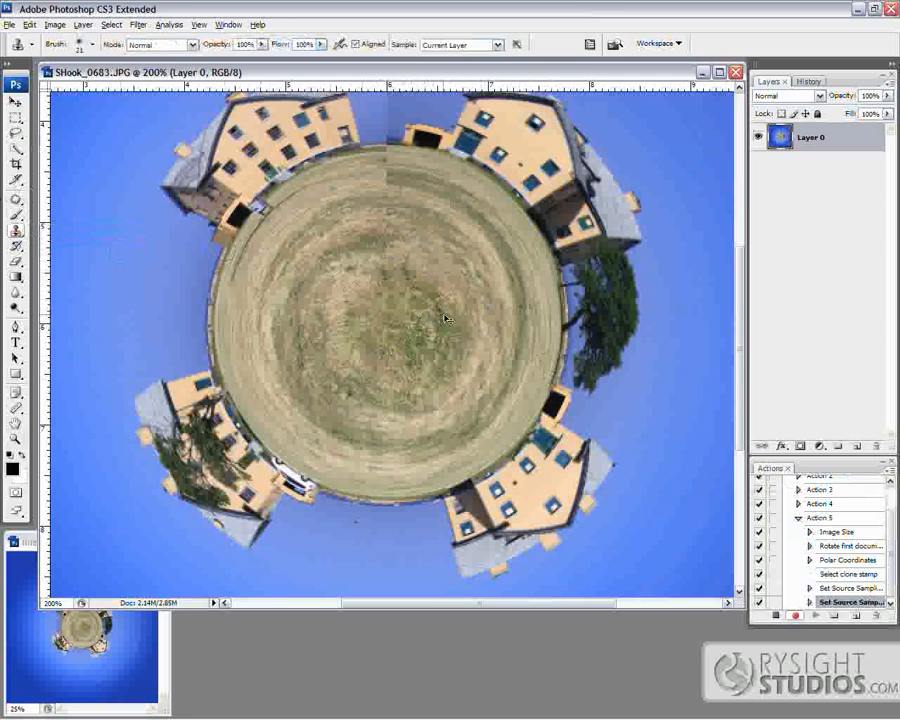
{"action": "left_click", "coordinate": [16, 199]}
{"action": "left_click", "coordinate": [62, 213]}
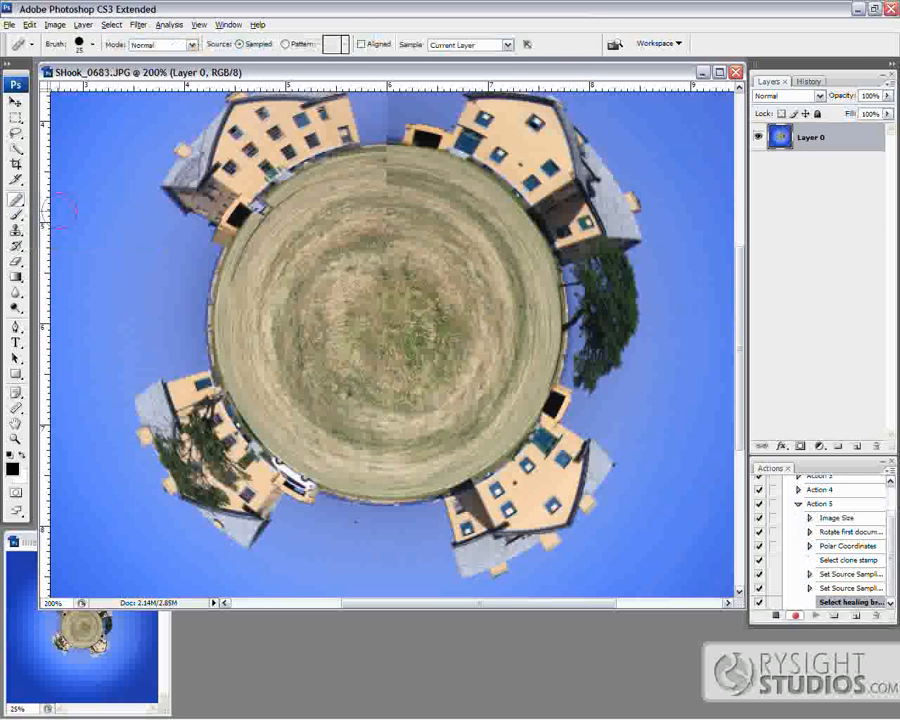
{"action": "left_click", "coordinate": [410, 296], "text": "alt"}
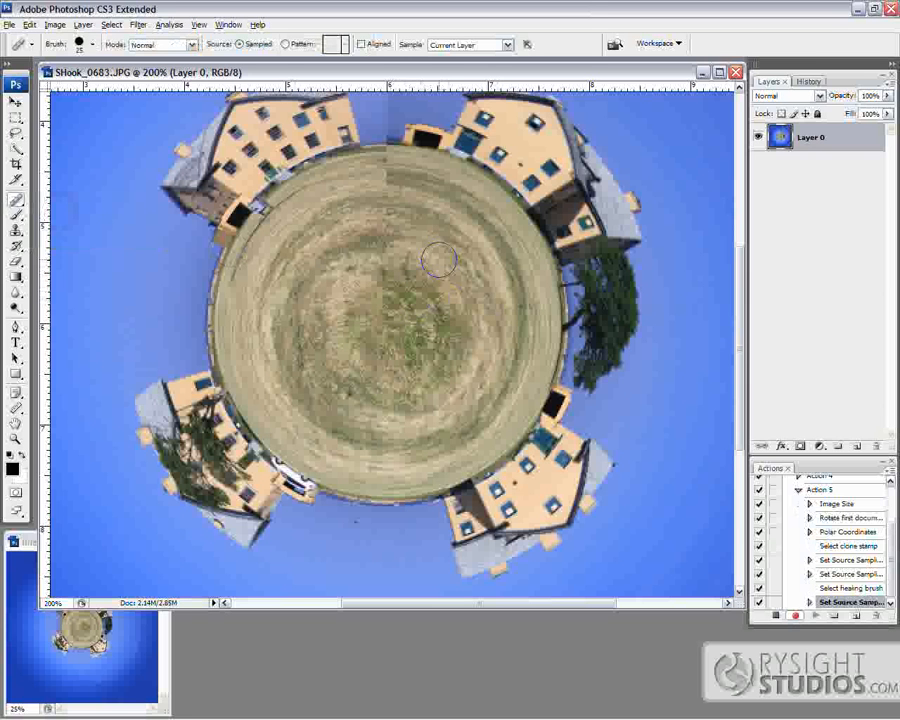
- Try to heal the grass seam from the planet's upper edge down to its centre with a 15-pixel Healing Brush
{"action": "key", "text": "bracketleft"}
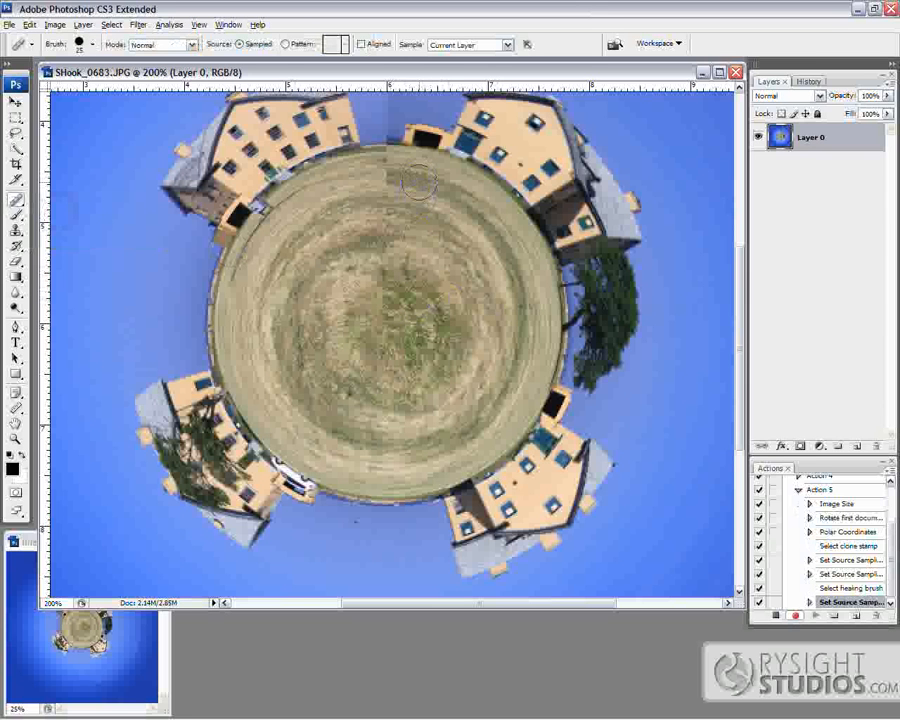
{"action": "left_click", "coordinate": [410, 172], "text": "alt"}
{"action": "key", "text": "bracketleft"}
{"action": "left_click_drag", "start_coordinate": [386, 150], "coordinate": [387, 283]}
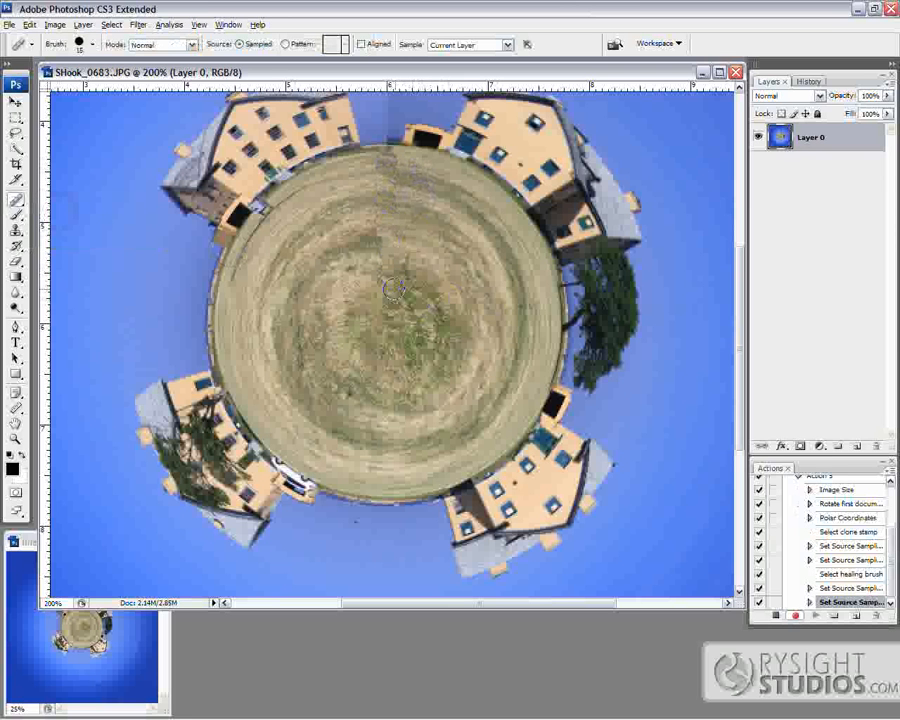
{"action": "left_click", "coordinate": [447, 171], "text": "alt"}
{"action": "left_click_drag", "start_coordinate": [391, 156], "coordinate": [395, 164]}
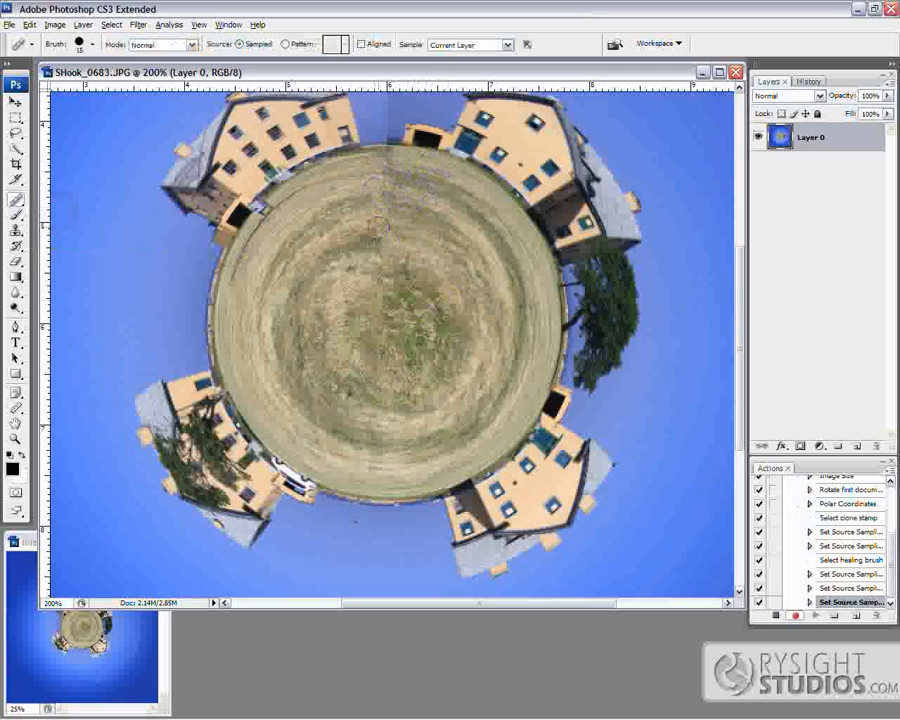
- Try to heal the remaining upper grass seam and the small garage above it with a larger Healing Brush, resampling nearby grass
{"action": "left_click_drag", "start_coordinate": [452, 222], "coordinate": [470, 263]}
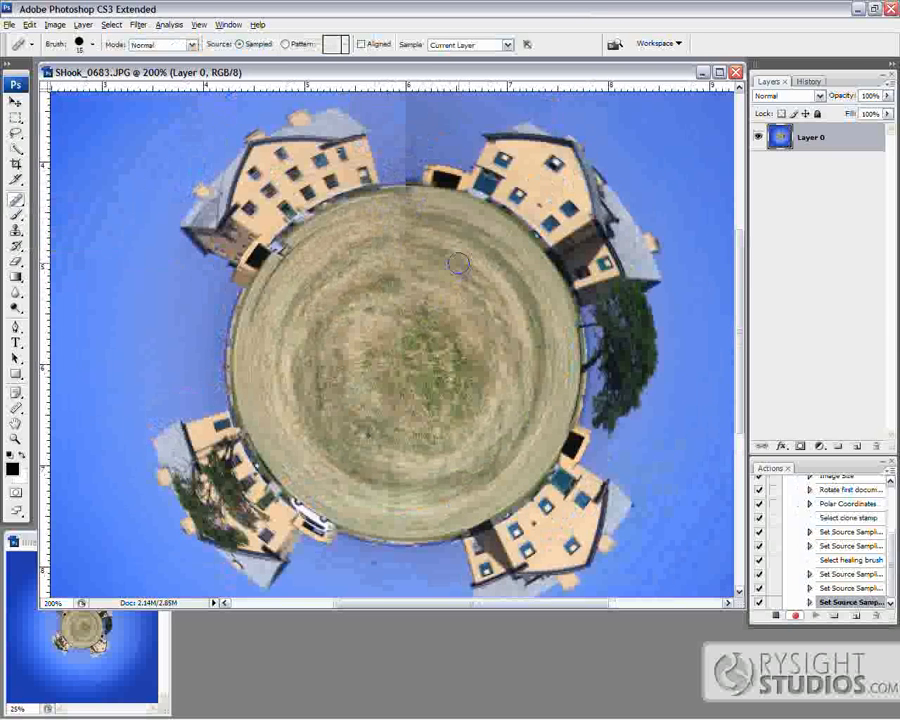
{"action": "key", "text": "bracketright"}
{"action": "left_click", "coordinate": [458, 260], "text": "alt"}
{"action": "left_click_drag", "start_coordinate": [392, 249], "coordinate": [406, 267]}
{"action": "left_click", "coordinate": [460, 248], "text": "alt"}
{"action": "left_click_drag", "start_coordinate": [406, 214], "coordinate": [400, 208]}
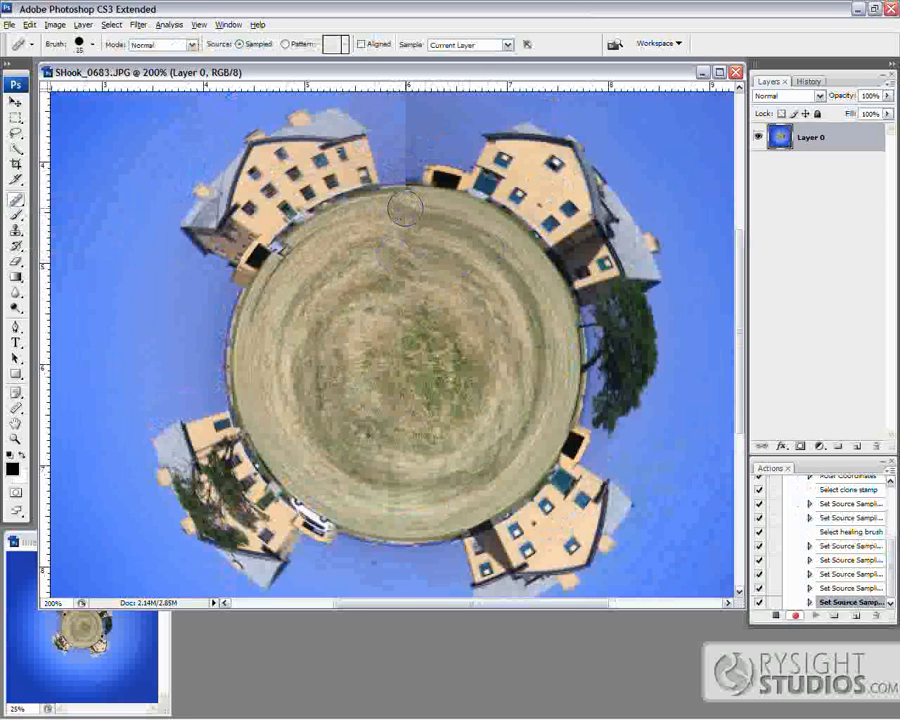
{"action": "left_click", "coordinate": [432, 238], "text": "alt"}
{"action": "left_click", "coordinate": [363, 241], "text": "alt"}
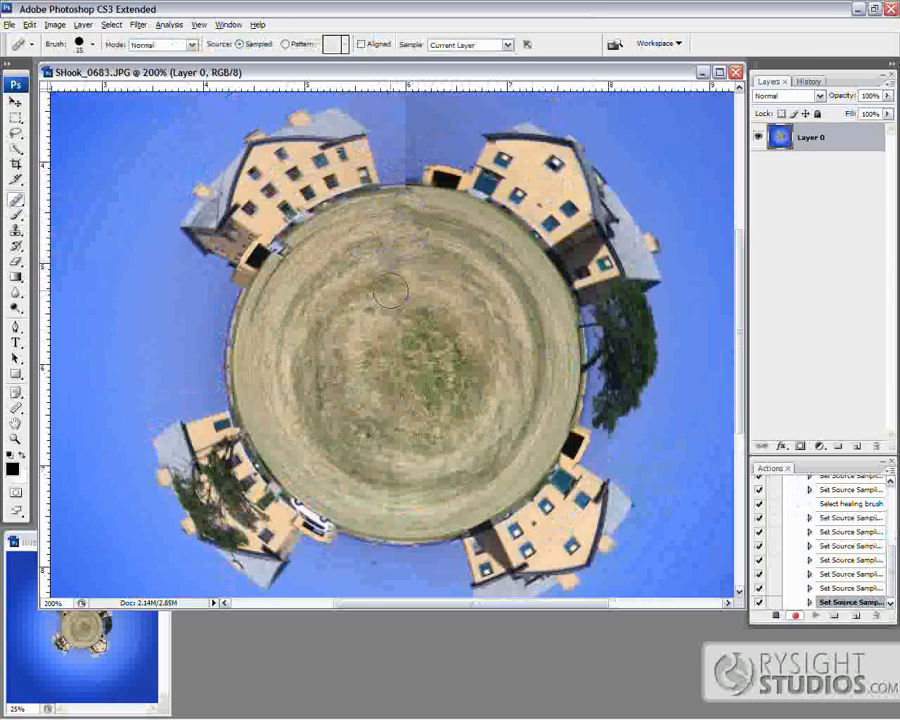
{"action": "left_click_drag", "start_coordinate": [444, 172], "coordinate": [466, 329]}
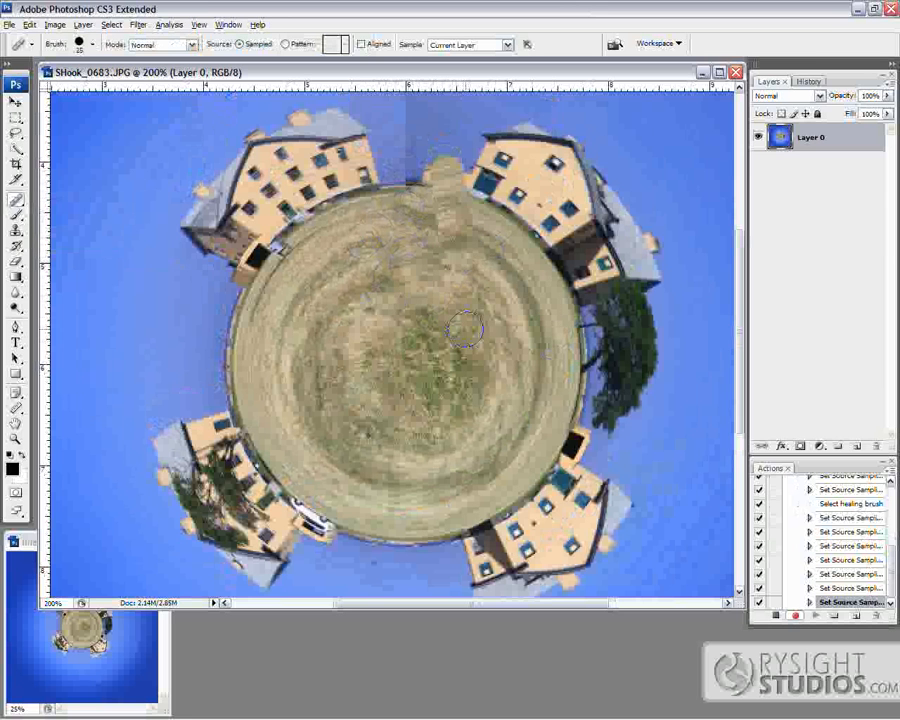
{"action": "key", "text": "z"}
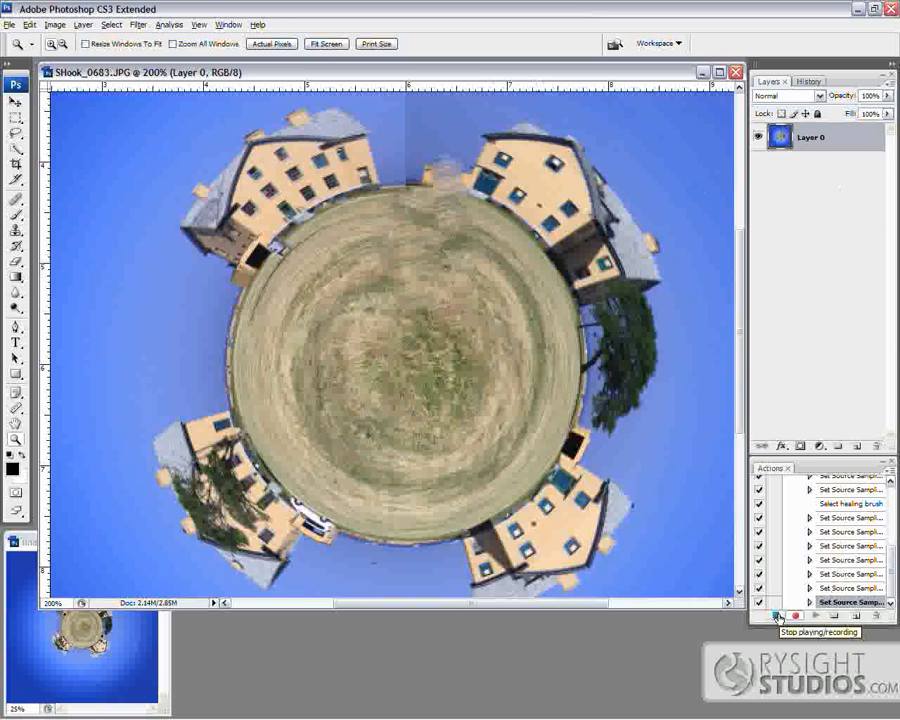
- Step the image history back to the second Healing Brush state, discarding the strokes made after it
{"action": "left_click", "coordinate": [808, 81]}
{"action": "left_click", "coordinate": [810, 369]}
{"action": "left_click", "coordinate": [819, 341]}
{"action": "left_click", "coordinate": [815, 313]}
{"action": "left_click", "coordinate": [816, 299]}
{"action": "left_click", "coordinate": [817, 285]}
{"action": "left_click", "coordinate": [819, 270]}
{"action": "left_click", "coordinate": [815, 257]}
{"action": "left_click", "coordinate": [815, 242]}
{"action": "left_click", "coordinate": [815, 228]}
{"action": "left_click", "coordinate": [815, 212]}
{"action": "left_click", "coordinate": [813, 201]}
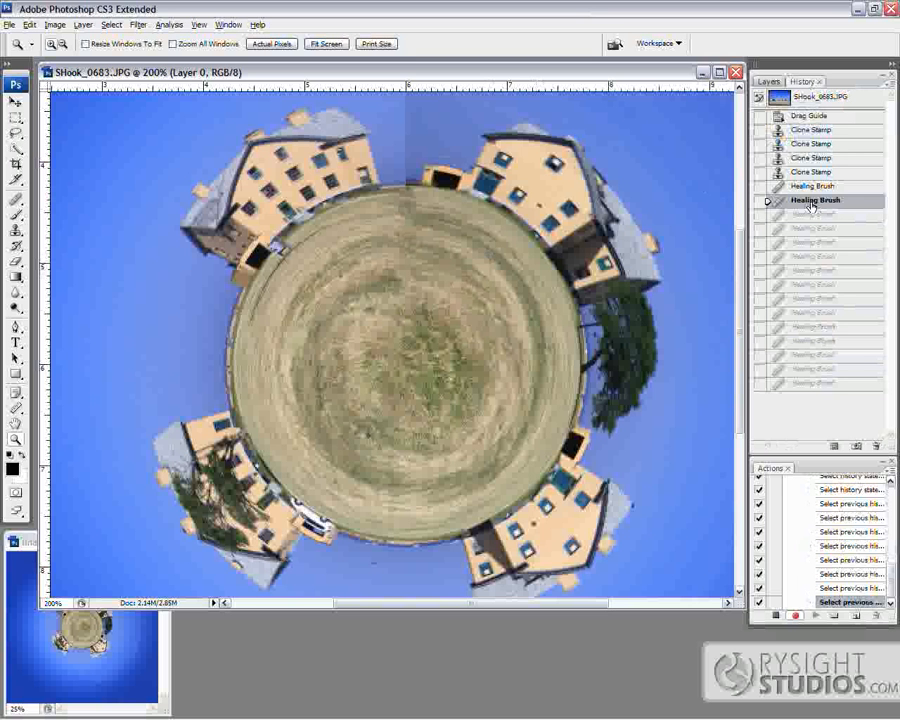
- Use the Patch tool to replace the sky seam between the two upper houses with clear sky from its left, and deselect
{"action": "scroll", "coordinate": [400, 290], "scroll_direction": "up", "scroll_amount": 8}
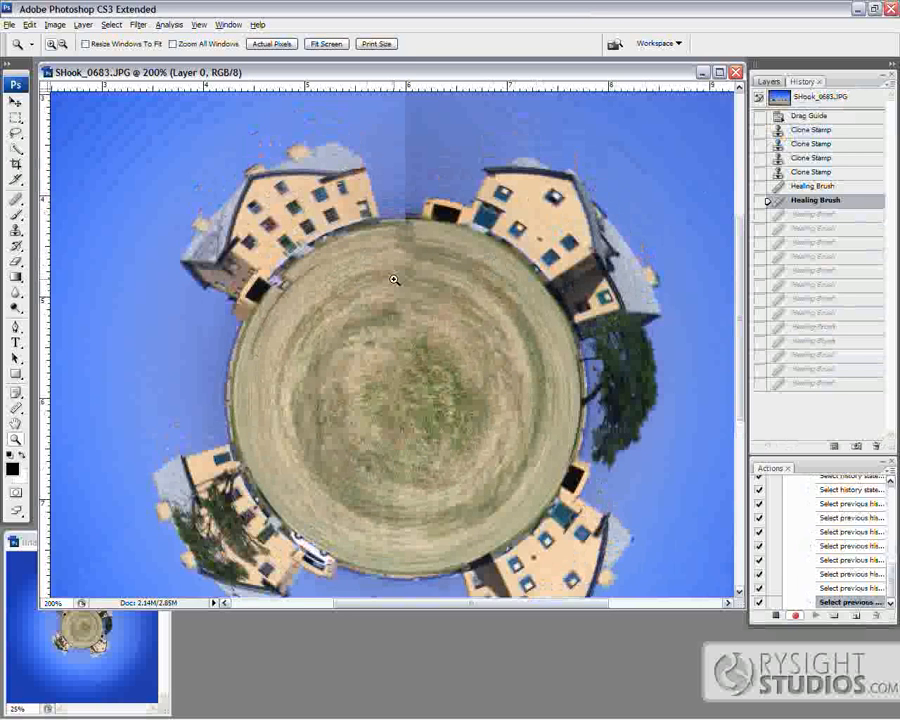
{"action": "scroll", "coordinate": [418, 320], "scroll_direction": "up", "scroll_amount": 3}
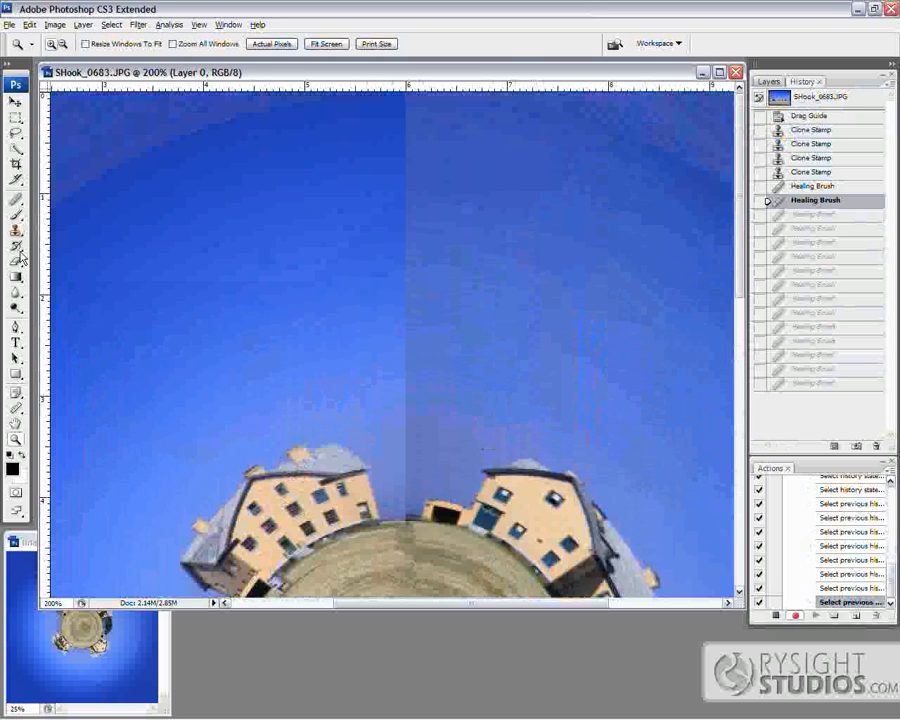
{"action": "left_click", "coordinate": [15, 201]}
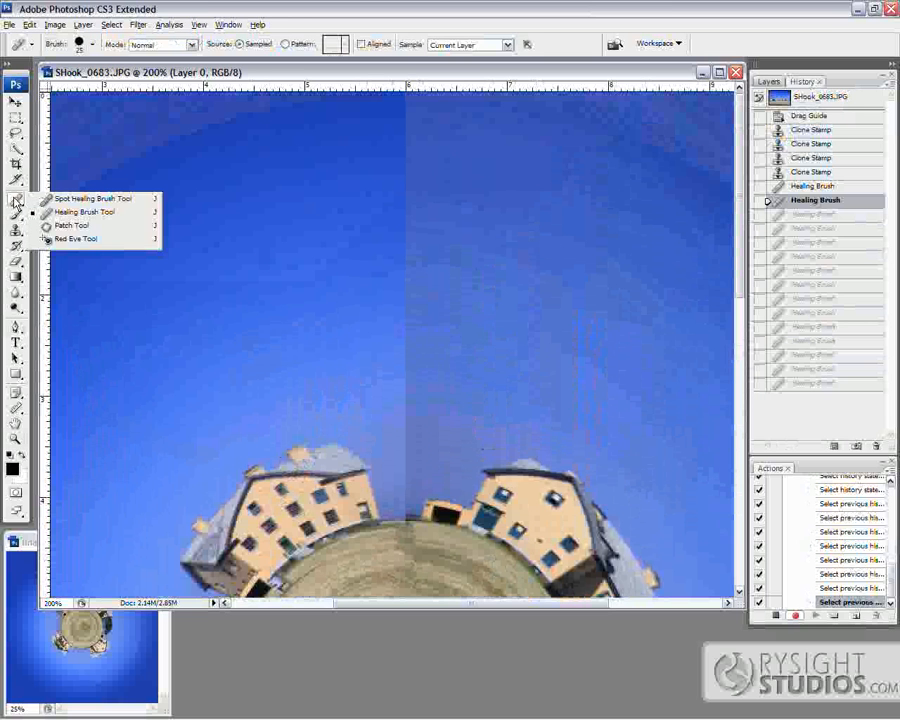
{"action": "left_click", "coordinate": [72, 226]}
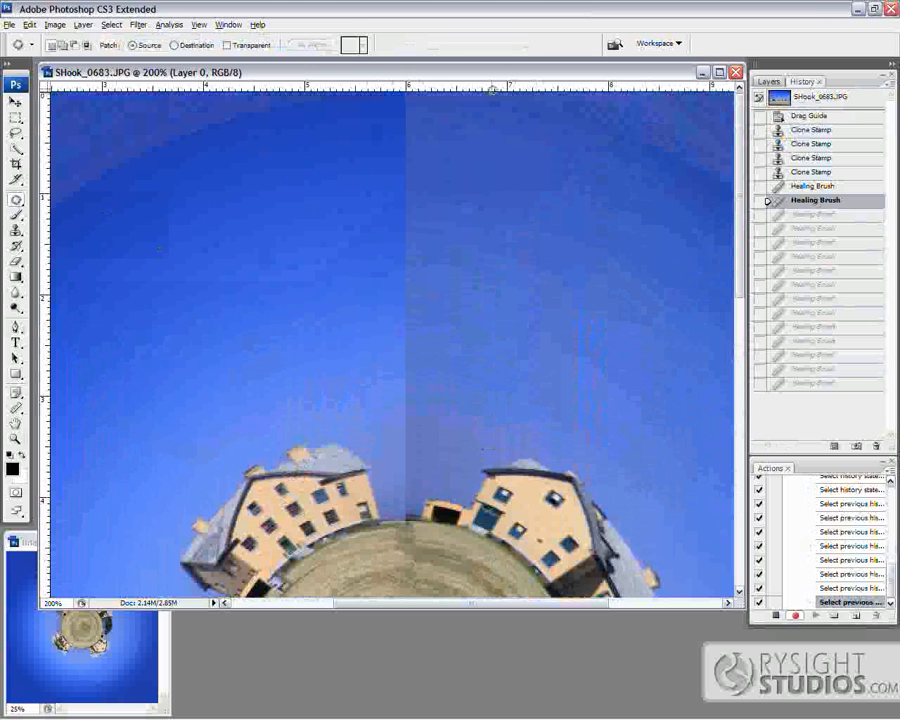
{"action": "mouse_move", "coordinate": [440, 95]}
{"action": "left_mouse_down"}
{"action": "mouse_move", "coordinate": [377, 110]}
{"action": "mouse_move", "coordinate": [364, 177]}
{"action": "left_mouse_up"}
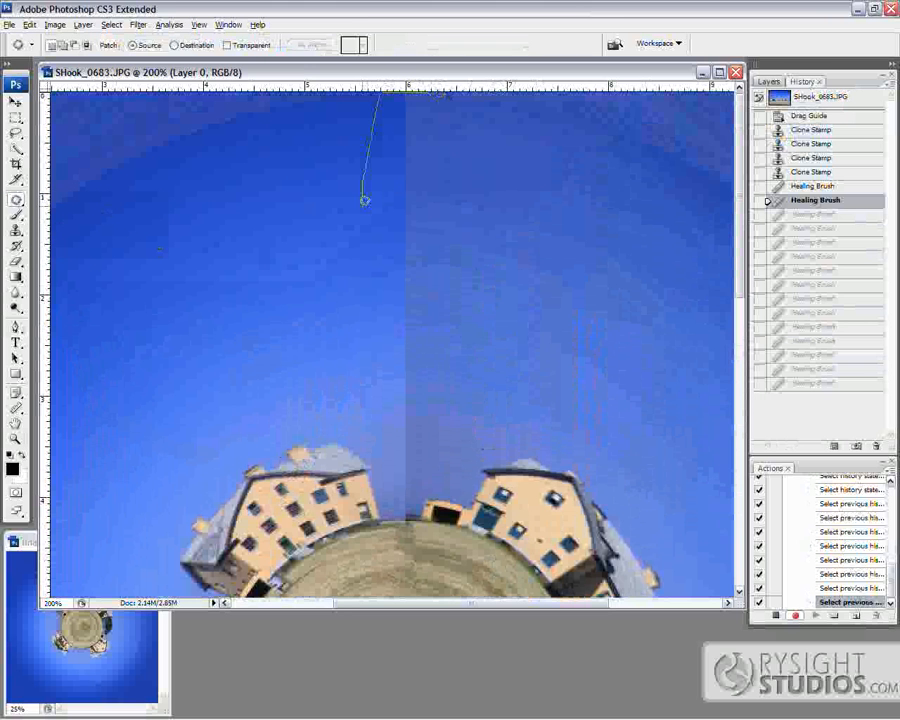
{"action": "left_click_drag", "start_coordinate": [366, 301], "coordinate": [372, 362]}
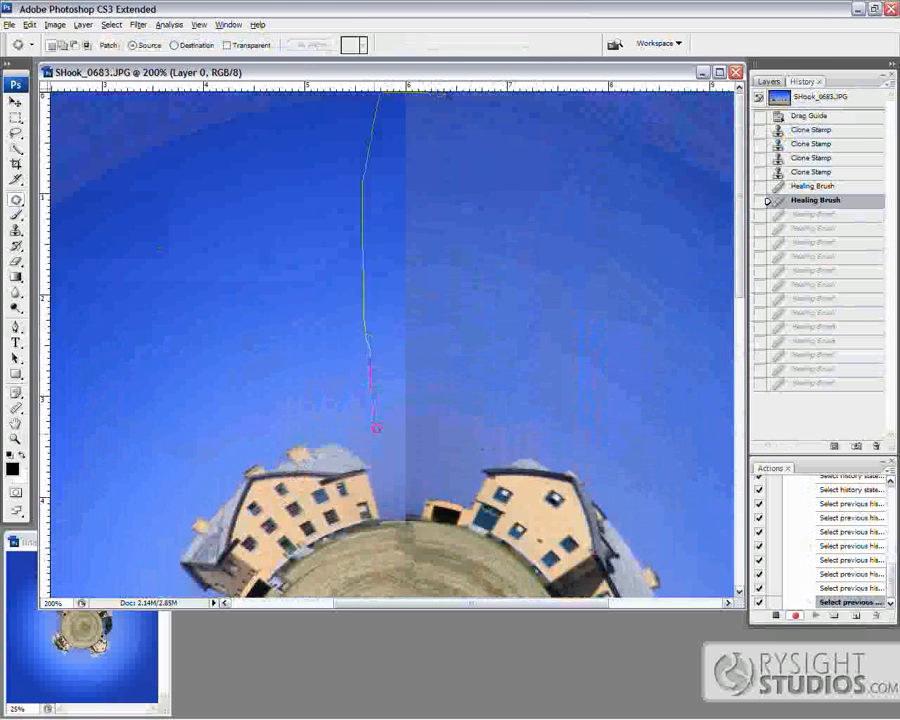
{"action": "mouse_move", "coordinate": [381, 505]}
{"action": "left_mouse_down"}
{"action": "mouse_move", "coordinate": [432, 486]}
{"action": "mouse_move", "coordinate": [475, 467]}
{"action": "left_mouse_up"}
{"action": "mouse_move", "coordinate": [523, 416]}
{"action": "left_mouse_down"}
{"action": "mouse_move", "coordinate": [541, 291]}
{"action": "mouse_move", "coordinate": [502, 150]}
{"action": "mouse_move", "coordinate": [476, 114]}
{"action": "mouse_move", "coordinate": [430, 95]}
{"action": "left_mouse_up"}
{"action": "left_click_drag", "start_coordinate": [462, 265], "coordinate": [207, 360]}
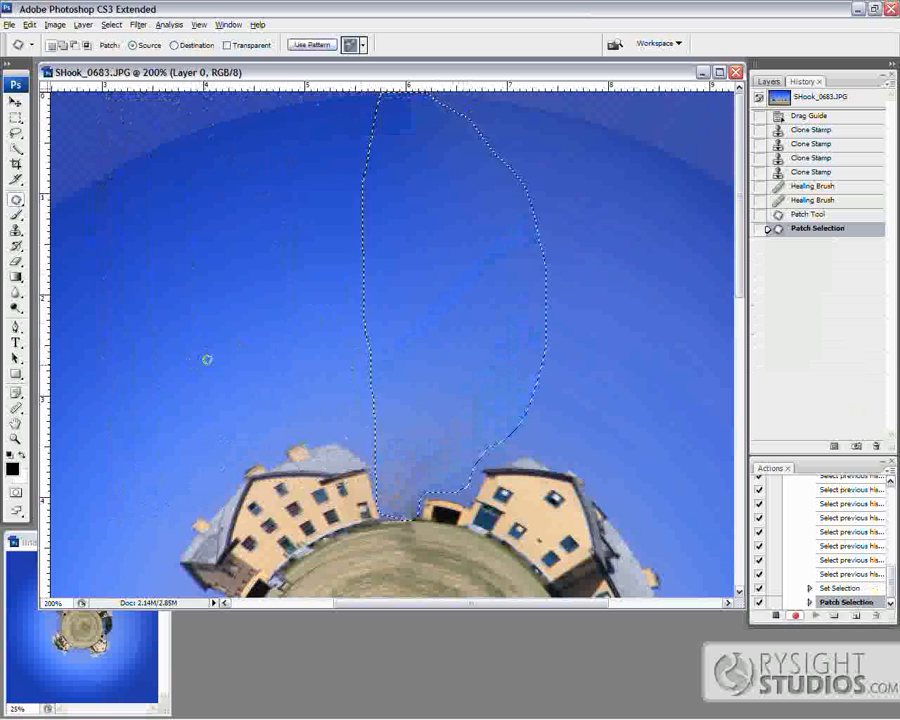
{"action": "key", "text": "ctrl+d"}
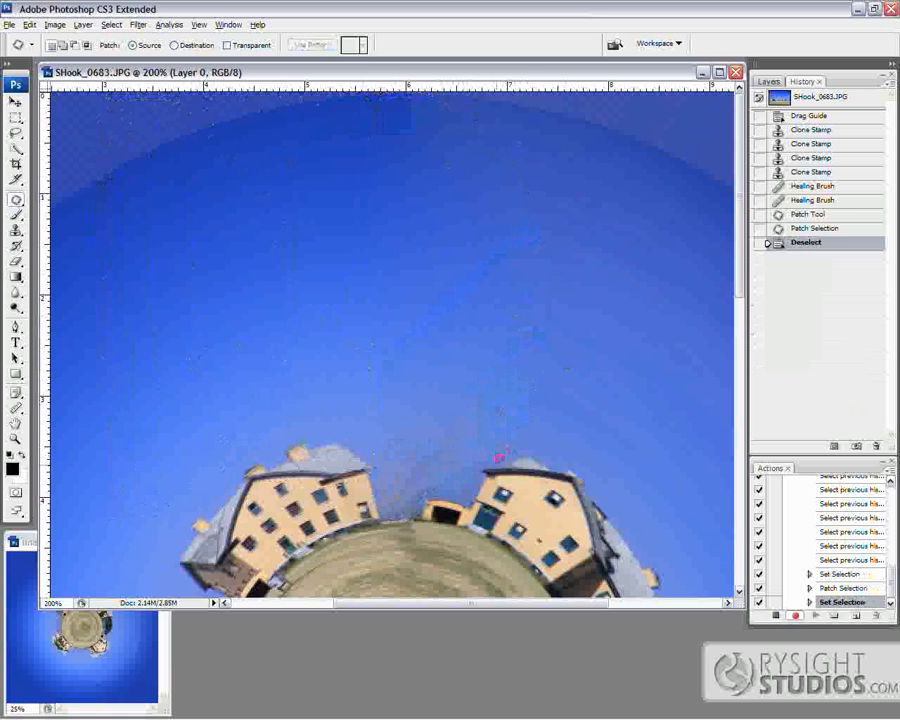
- Crop the image to a portrait area of about 7.5 by 9 inches, with the planet in its lower part
{"action": "left_click_drag", "start_coordinate": [408, 461], "coordinate": [429, 404]}
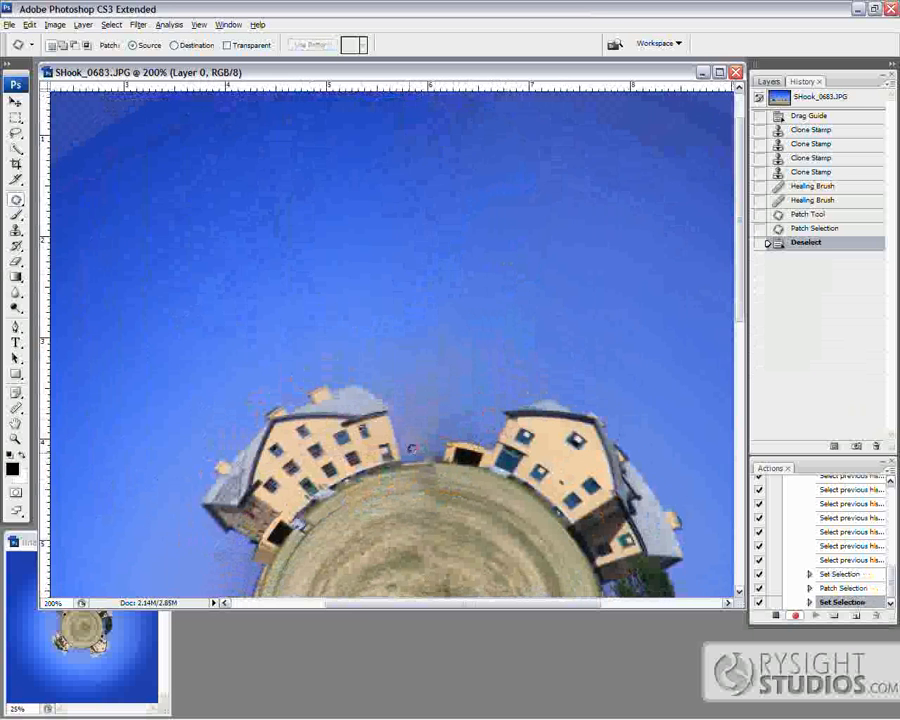
{"action": "scroll", "coordinate": [472, 488], "scroll_direction": "down", "scroll_amount": 5}
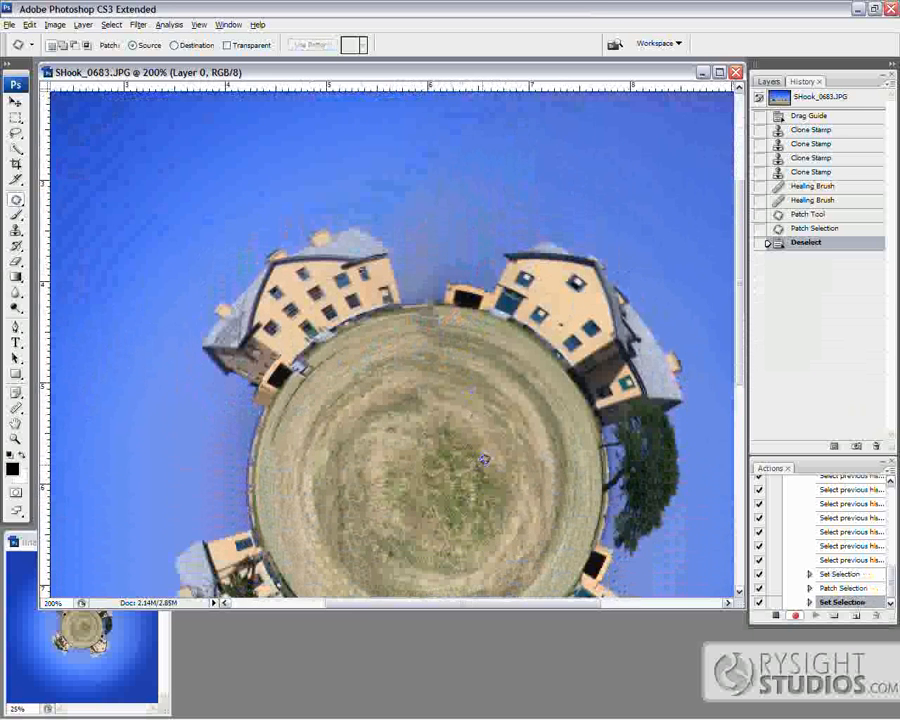
{"action": "key", "text": "ctrl+0"}
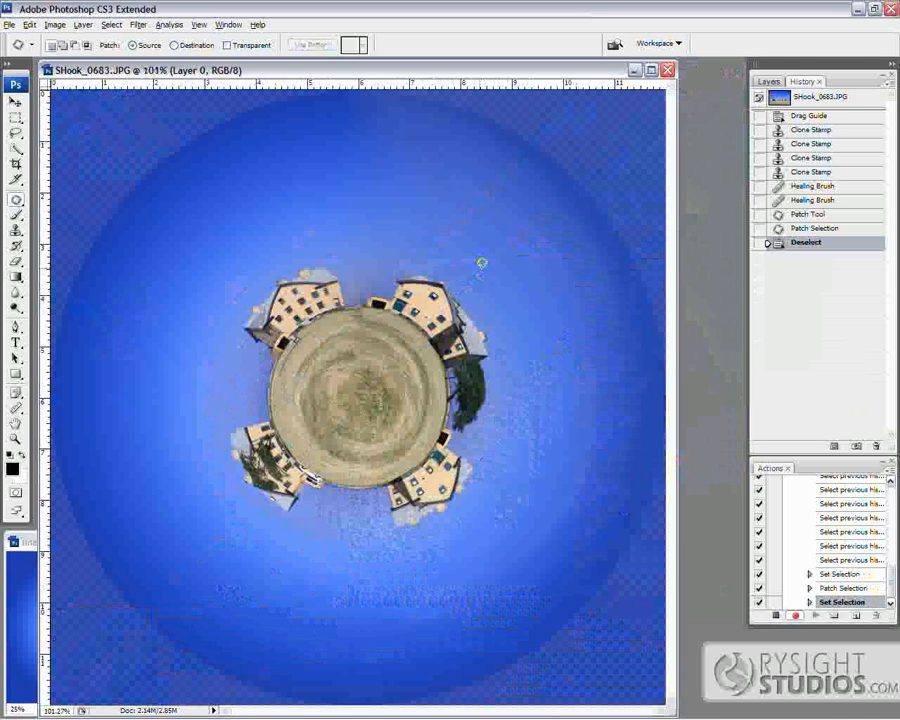
{"action": "key", "text": "c"}
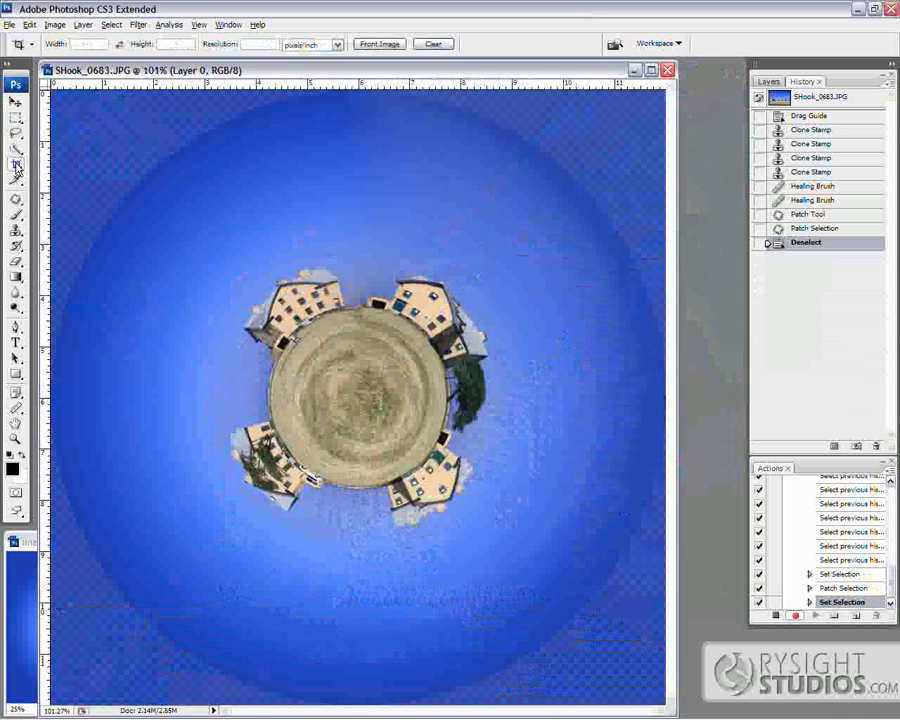
{"action": "left_click_drag", "start_coordinate": [197, 94], "coordinate": [582, 548]}
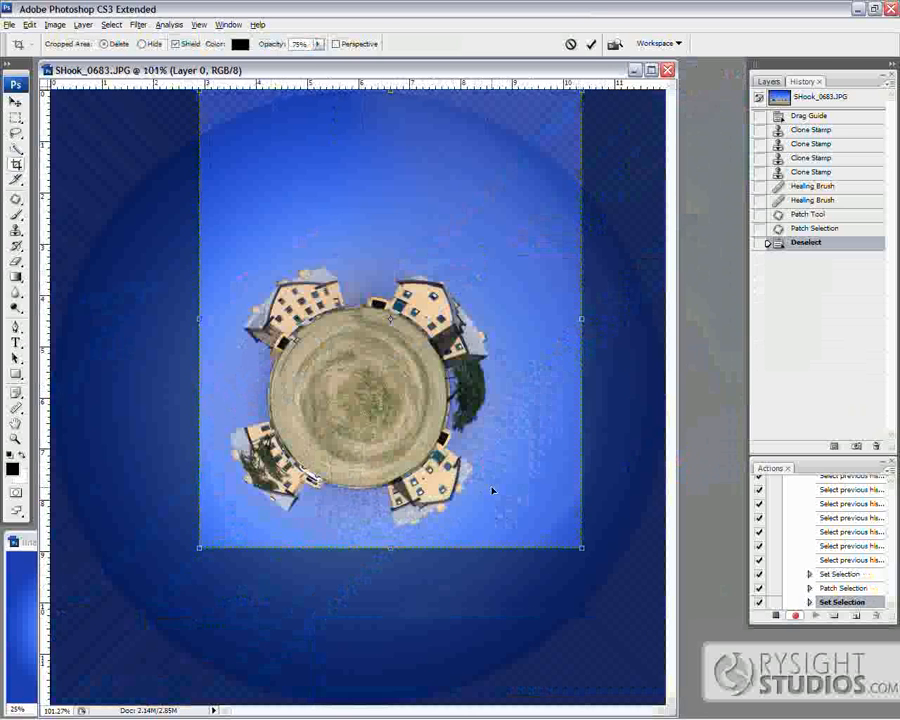
{"action": "key", "text": "Return"}
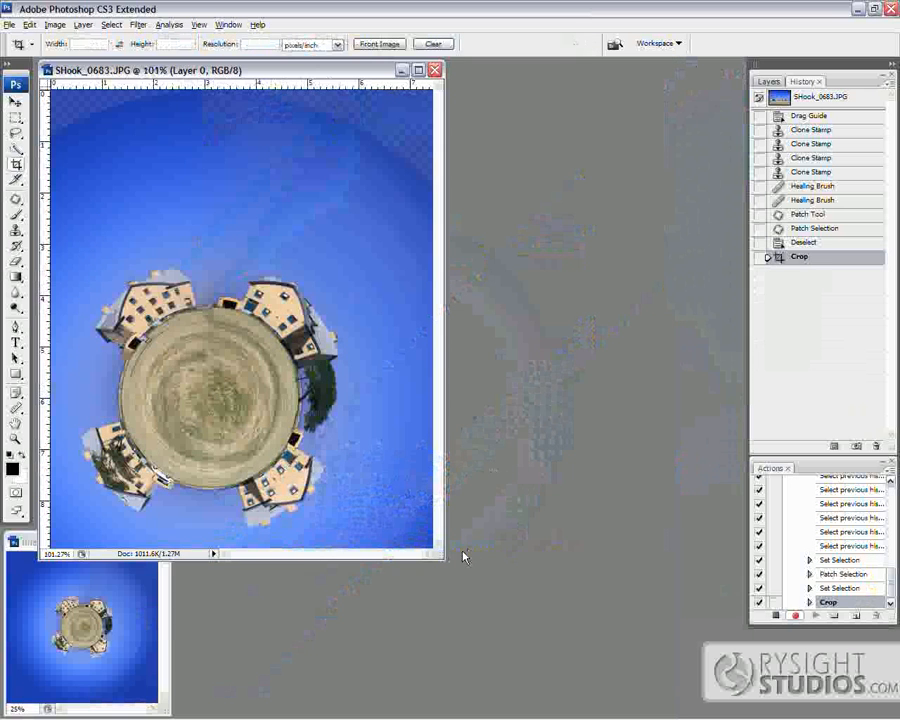
- Warp the layer by pulling both upper corners far outside the canvas and adjusting the side handles to push out the darker sky corners
{"action": "left_click_drag", "start_coordinate": [443, 556], "coordinate": [588, 637]}
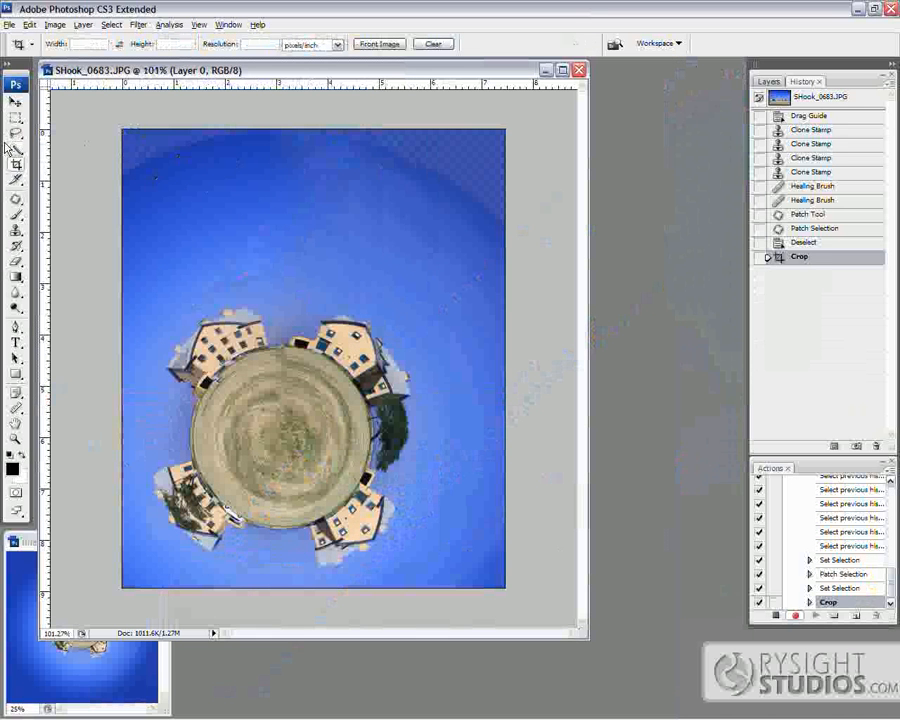
{"action": "left_click", "coordinate": [14, 101]}
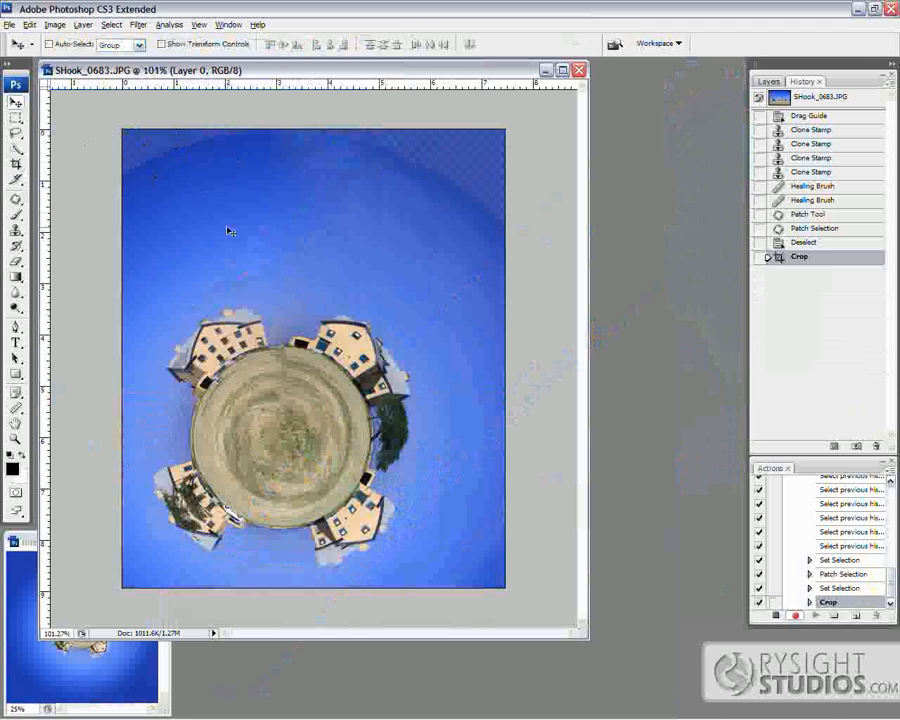
{"action": "left_click", "coordinate": [30, 25]}
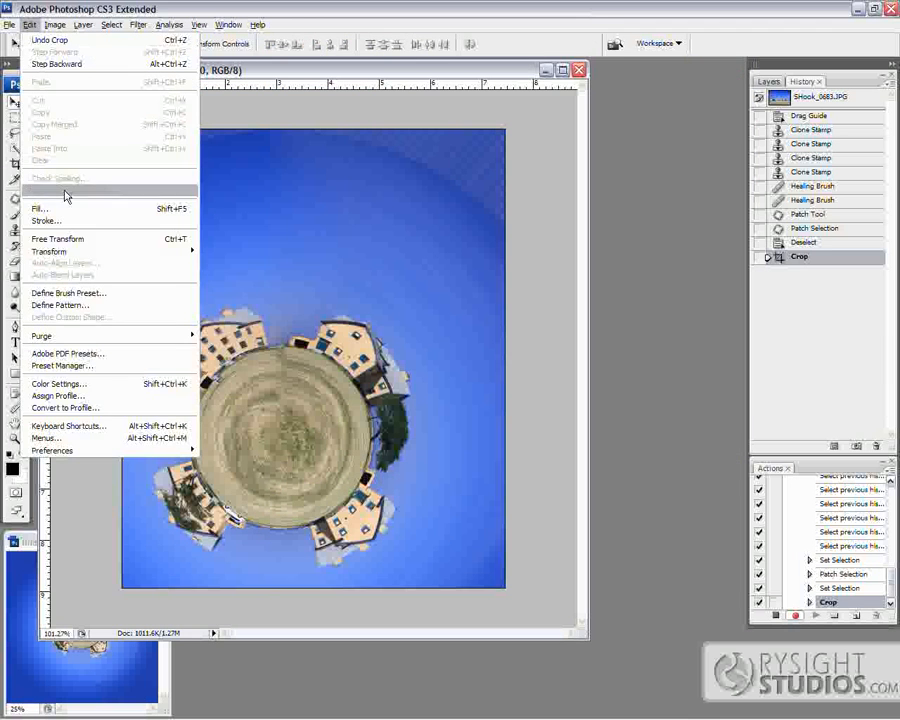
{"action": "mouse_move", "coordinate": [125, 251]}
{"action": "left_click", "coordinate": [250, 329]}
{"action": "left_click_drag", "start_coordinate": [506, 130], "coordinate": [558, 5]}
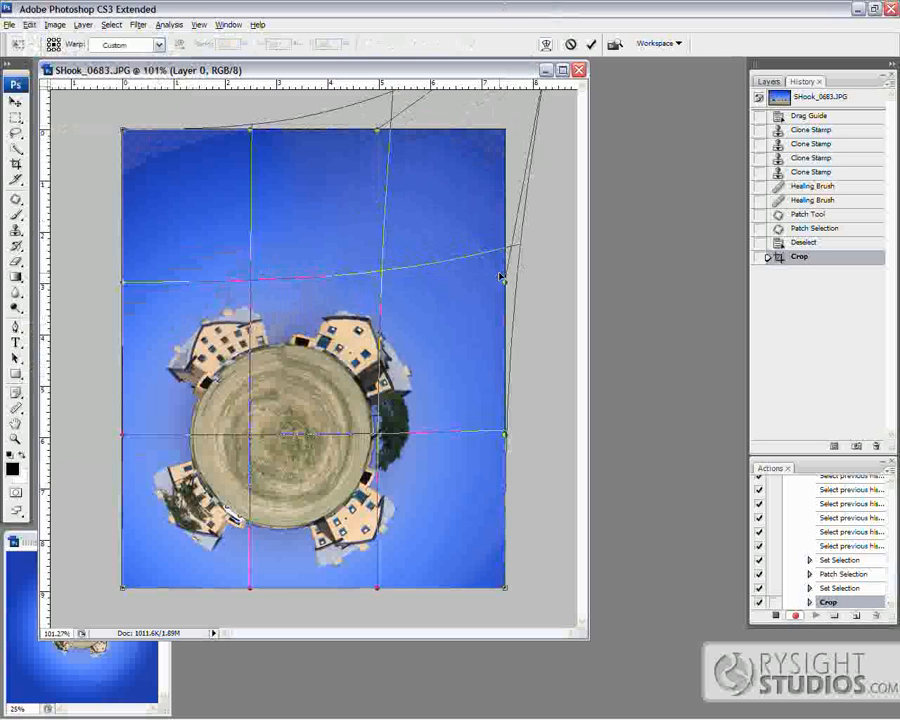
{"action": "left_click_drag", "start_coordinate": [506, 284], "coordinate": [521, 261]}
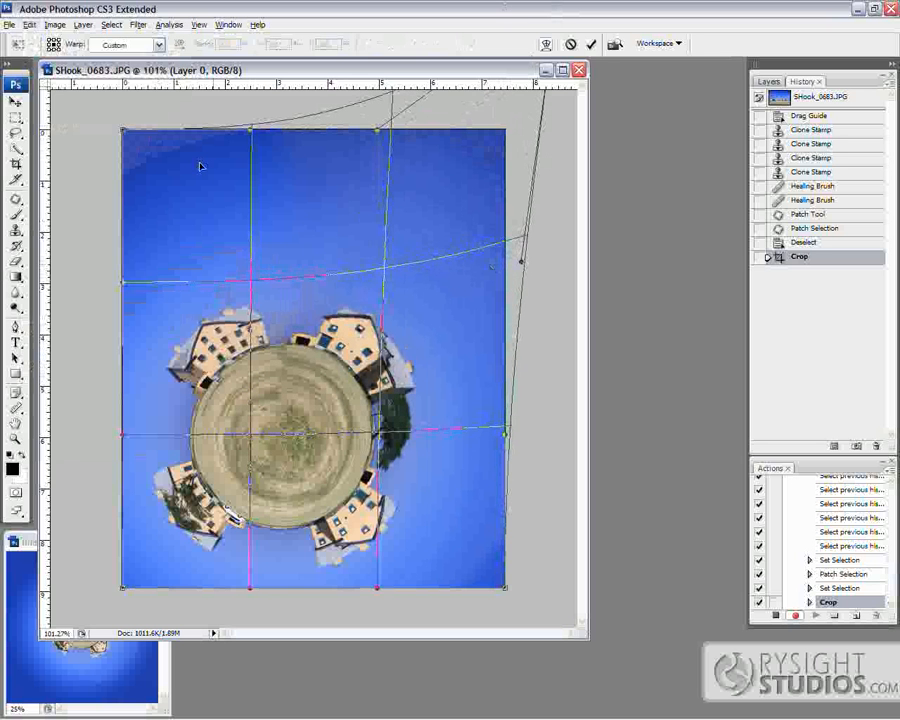
{"action": "left_click_drag", "start_coordinate": [142, 130], "coordinate": [73, 55]}
{"action": "left_click_drag", "start_coordinate": [189, 311], "coordinate": [193, 321]}
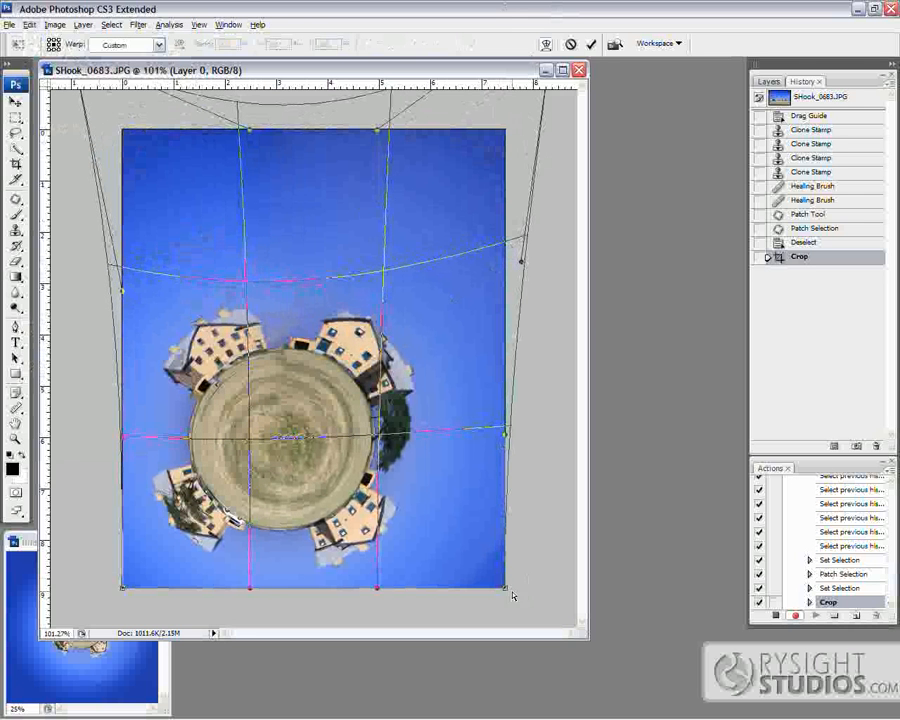
- Pull the lower-right warp corner slightly outward, shift the lower handle on that side inward, and apply the warp
{"action": "mouse_move", "coordinate": [505, 590]}
{"action": "left_mouse_down"}
{"action": "mouse_move", "coordinate": [490, 588]}
{"action": "mouse_move", "coordinate": [513, 599]}
{"action": "left_mouse_up"}
{"action": "mouse_move", "coordinate": [506, 437]}
{"action": "left_mouse_down"}
{"action": "mouse_move", "coordinate": [492, 426]}
{"action": "mouse_move", "coordinate": [496, 432]}
{"action": "left_mouse_up"}
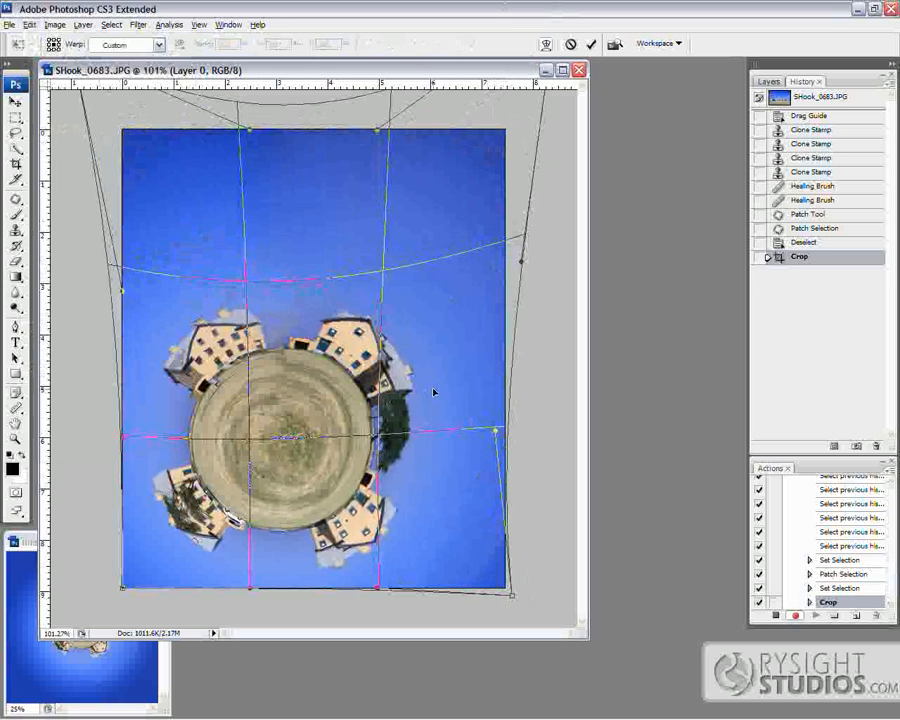
{"action": "key", "text": "Return"}
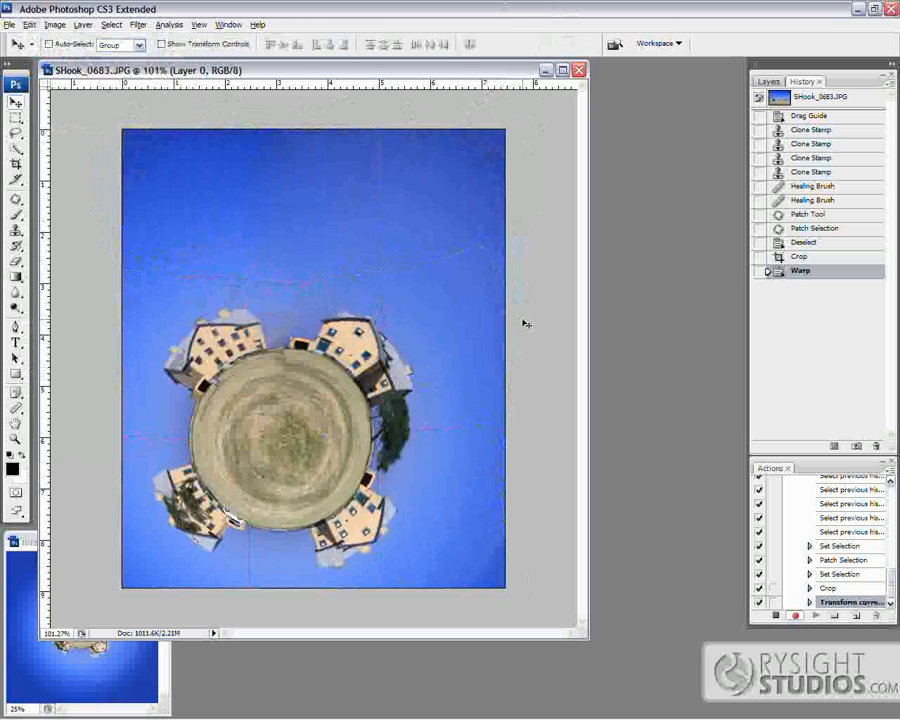
{"action": "left_click_drag", "start_coordinate": [393, 70], "coordinate": [451, 91]}
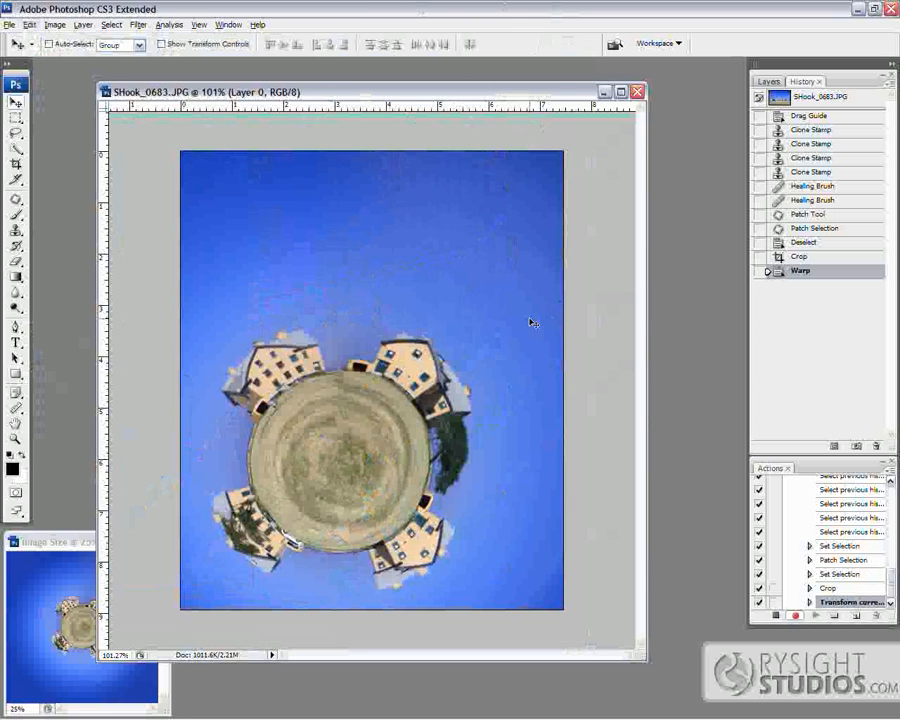